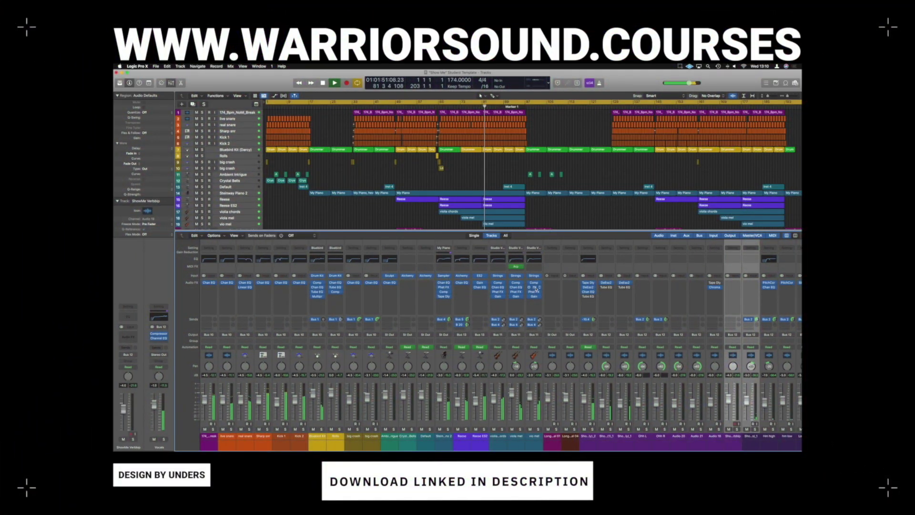
- Zoom in on tracks 17–21 and solo the ShowMe(VocalsOnly)_2 vocal track
click(534, 288)
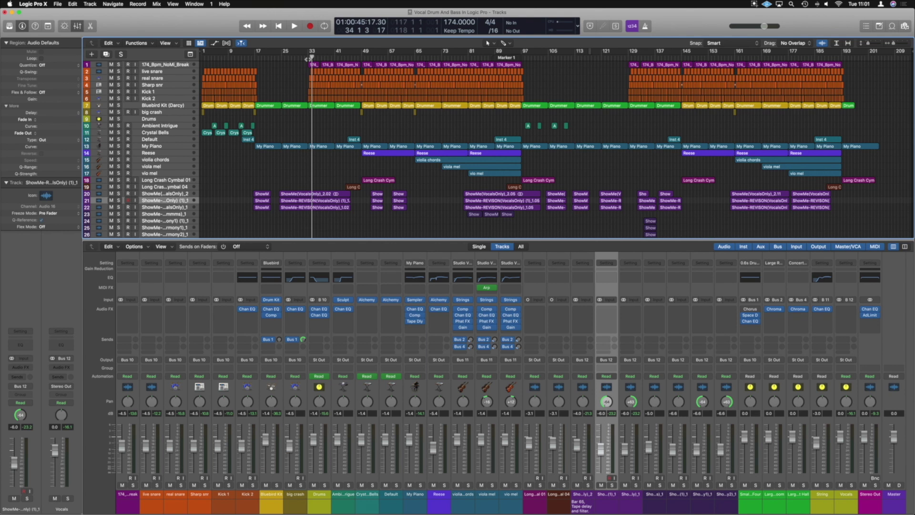
ctrl+alt+click(417, 190)
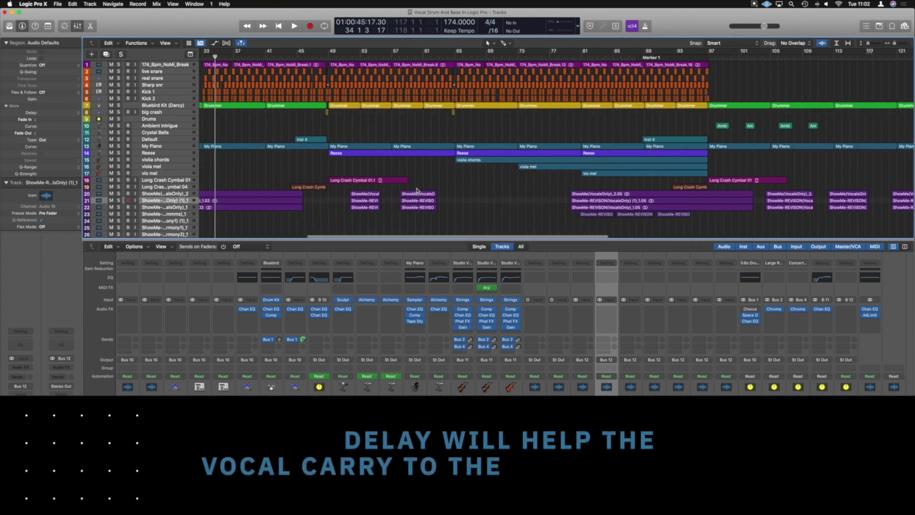
ctrl+alt+click(467, 191)
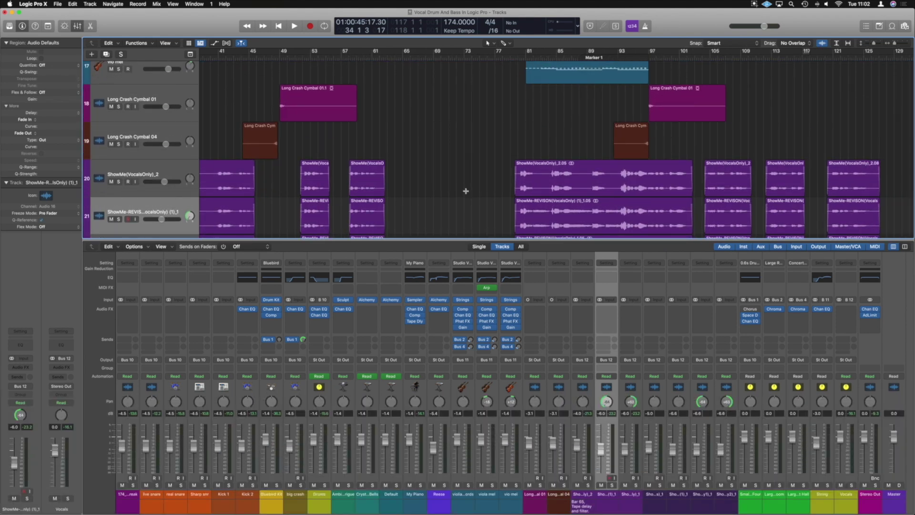
click(166, 171)
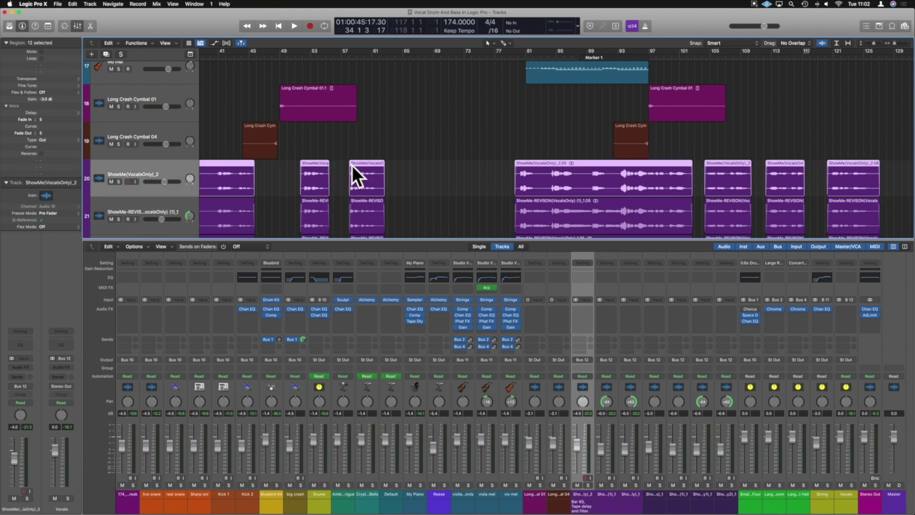
click(119, 182)
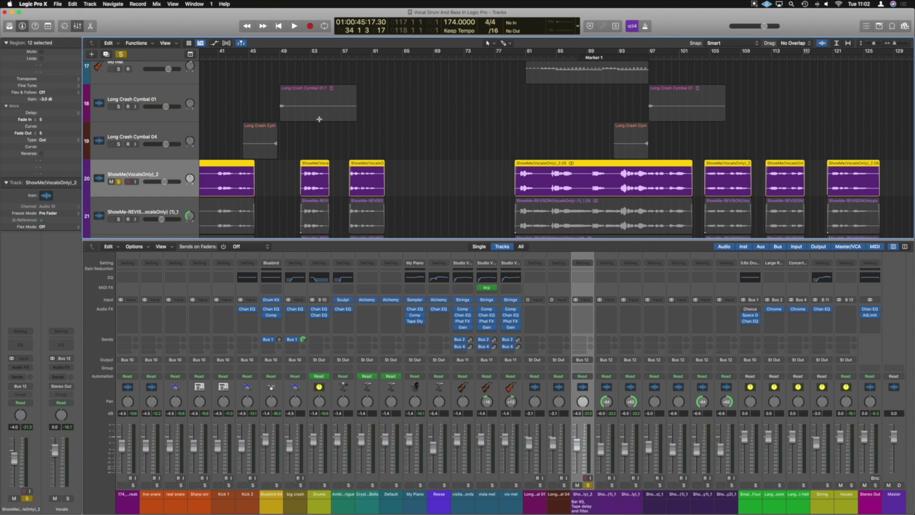
- Loop playback from bar 57 over the short vocal phrase and play it
drag(349, 51, 508, 57)
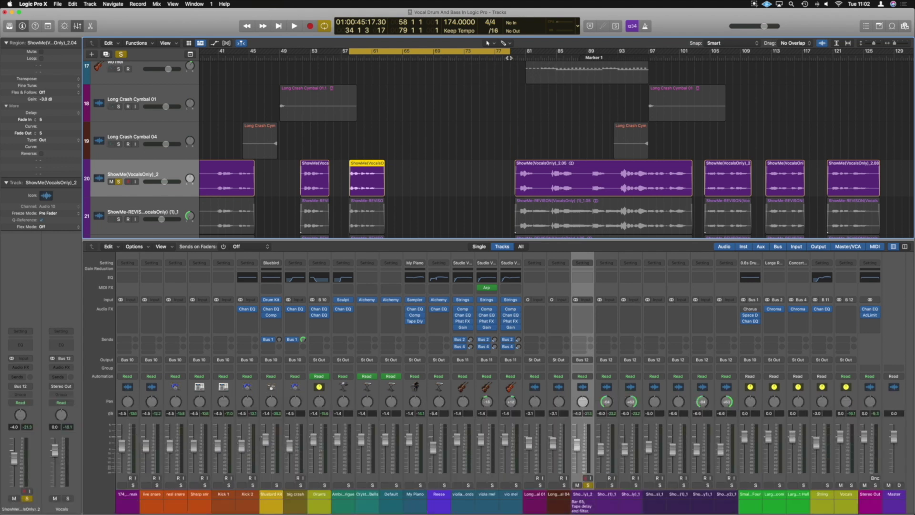
key(space)
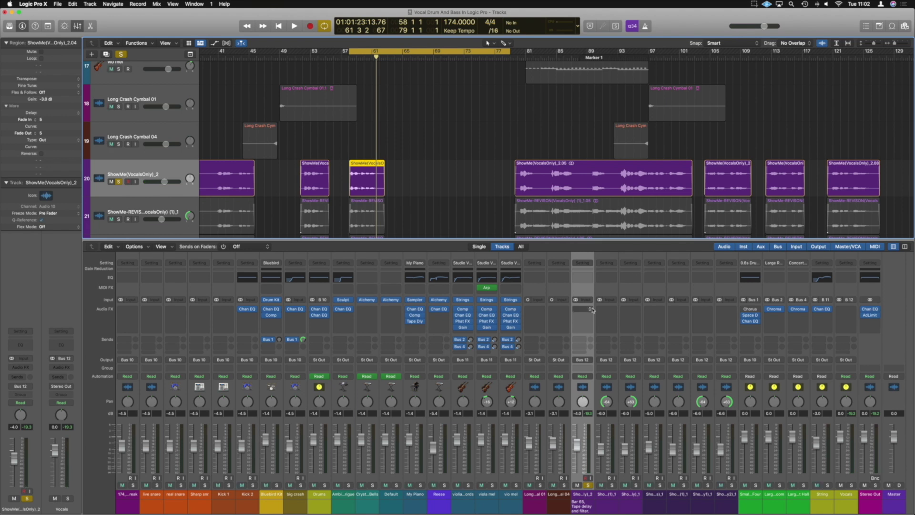
click(592, 310)
- Add a stereo Tape Delay to the vocal channel with feedback at 29%
mouse_move(598, 404)
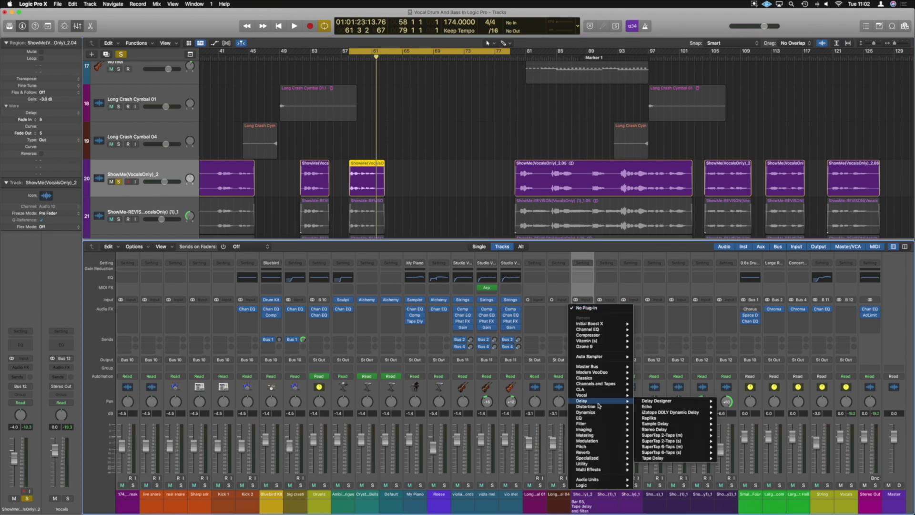
click(690, 458)
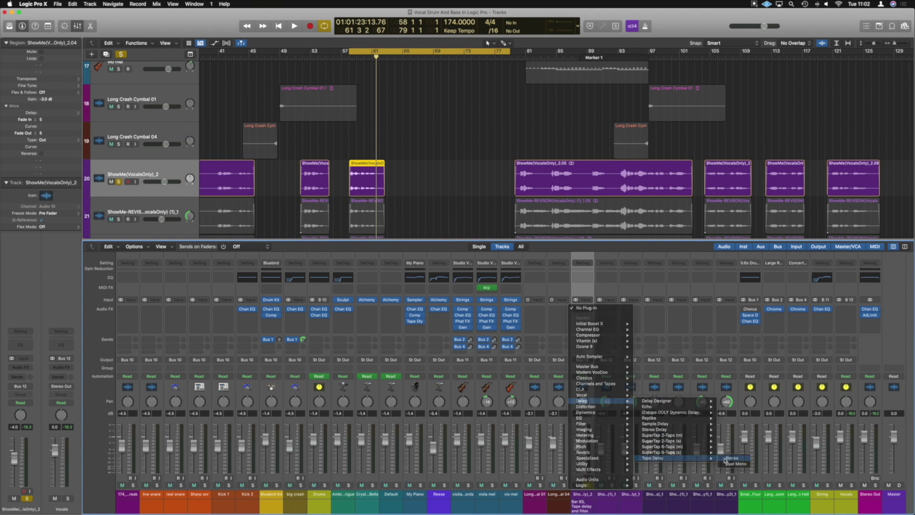
mouse_move(438, 112)
mouse_down()
mouse_move(692, 144)
mouse_move(678, 147)
mouse_up()
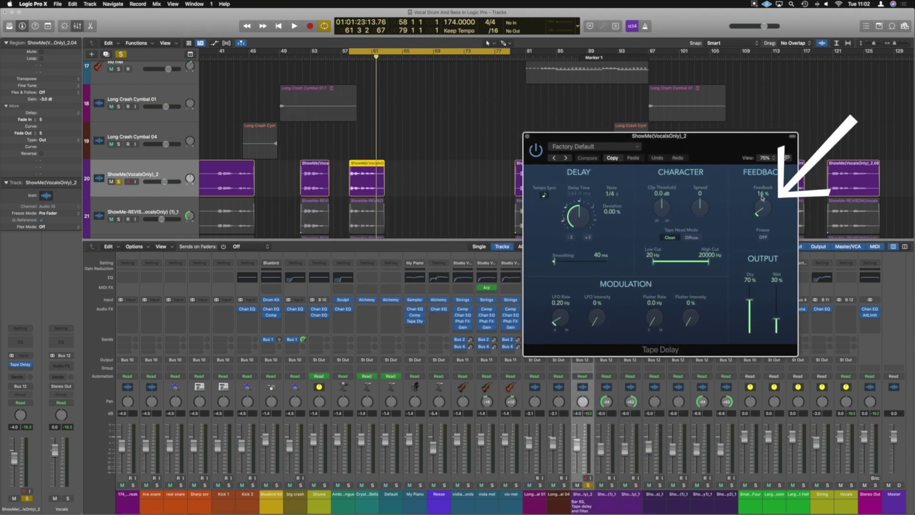
drag(761, 197, 765, 196)
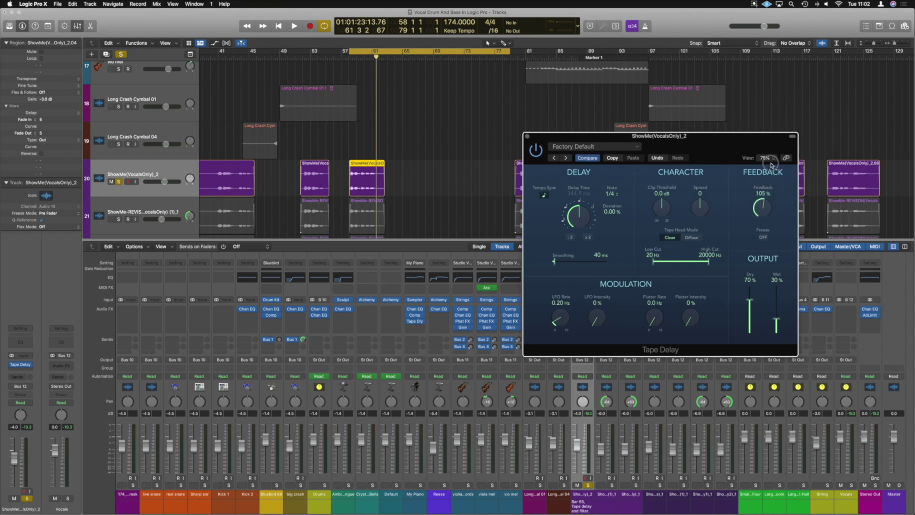
drag(773, 149, 773, 191)
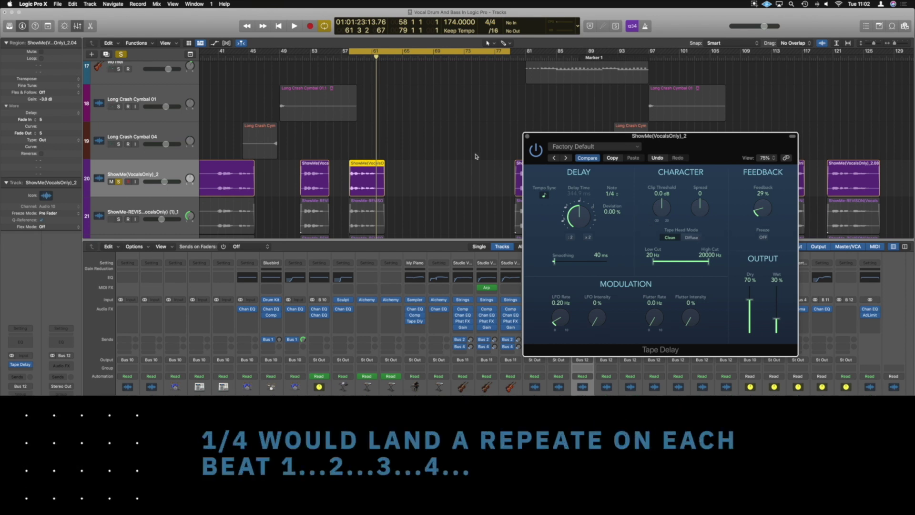
- Move the loop start to bar 61, play it, and raise the delay's dry level to 100%
drag(350, 55, 370, 54)
key(space)
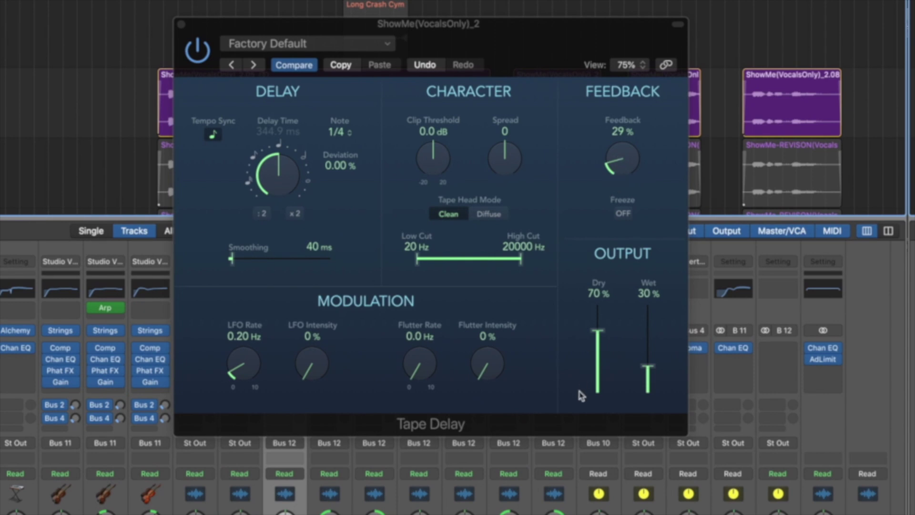
drag(609, 350, 604, 317)
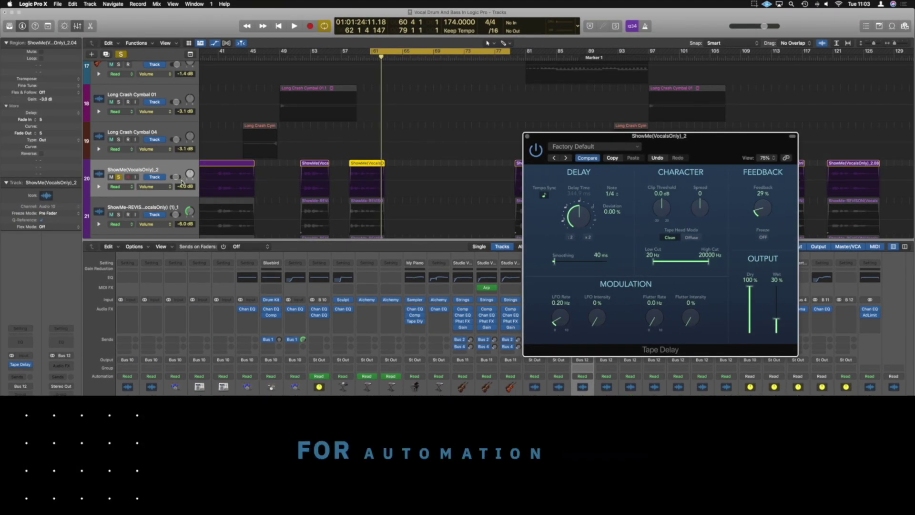
- Show the vocal's Tape Delay Feedback automation lane and zoom in on the region
click(153, 187)
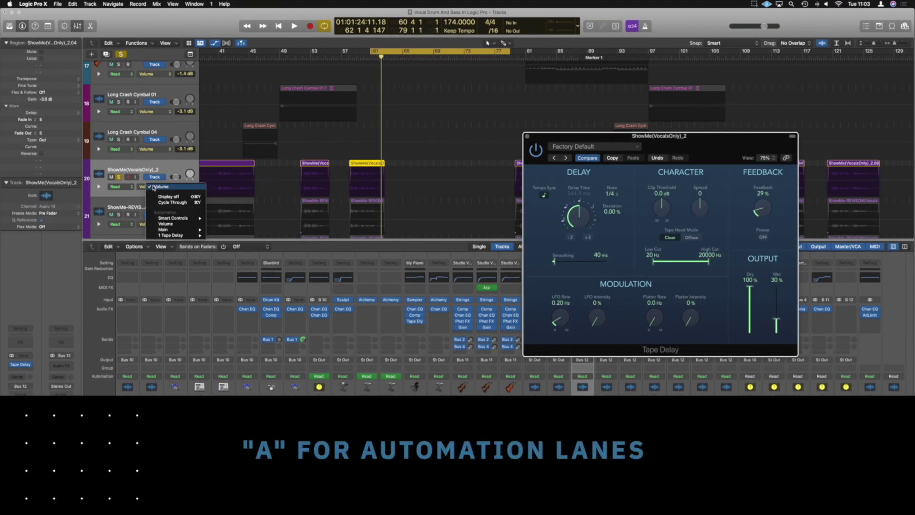
mouse_move(179, 235)
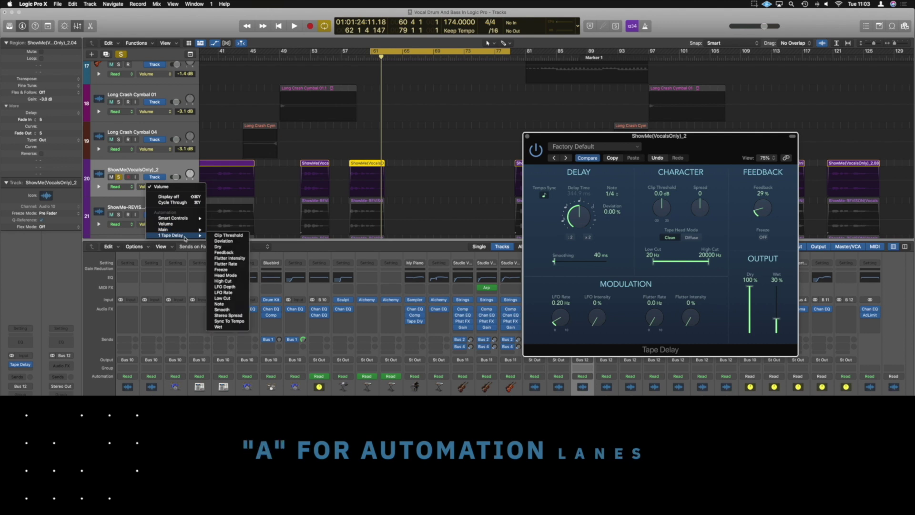
click(232, 252)
key(z)
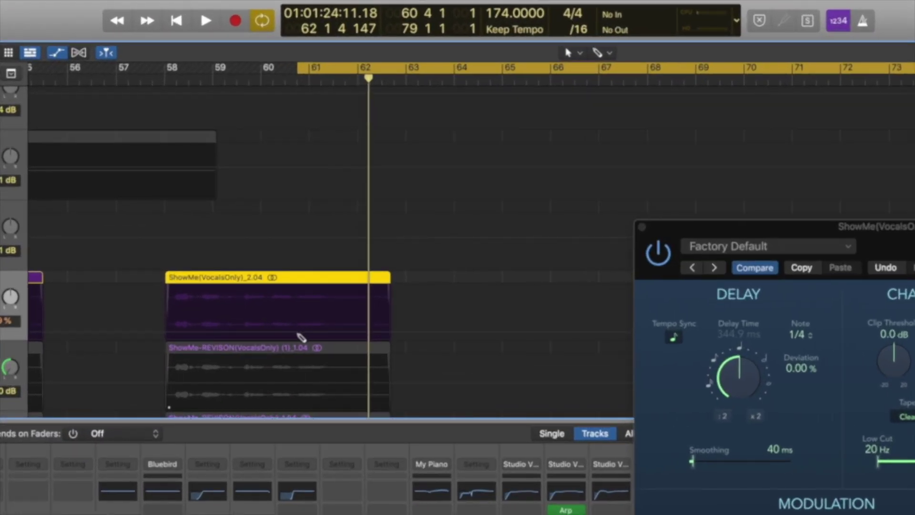
- Draw feedback automation jumping from 0% to about 85%, plus an 86% point at bar 63
click(295, 328)
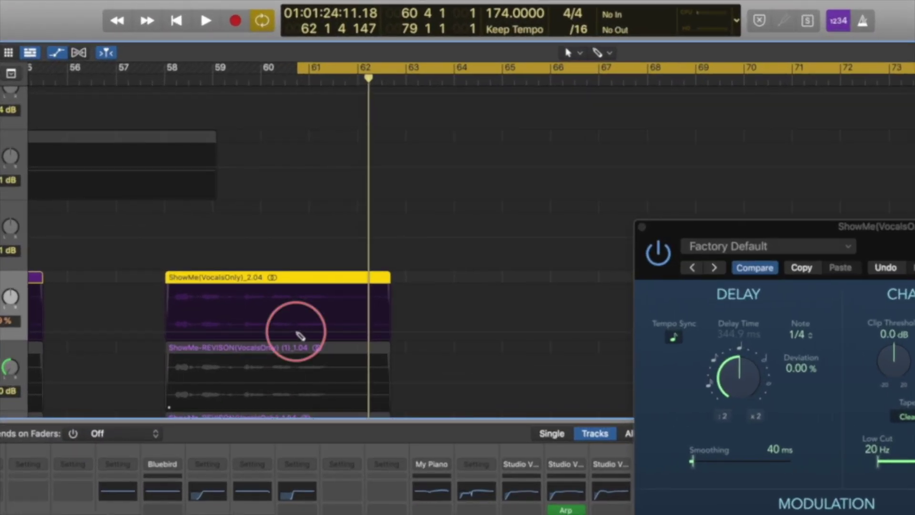
mouse_move(294, 330)
mouse_down()
mouse_move(303, 328)
mouse_move(294, 335)
mouse_up()
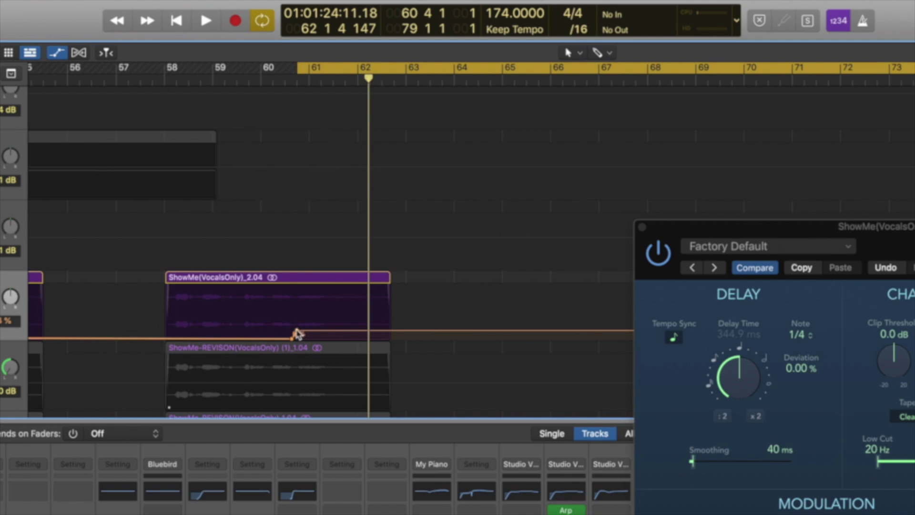
drag(296, 333, 296, 316)
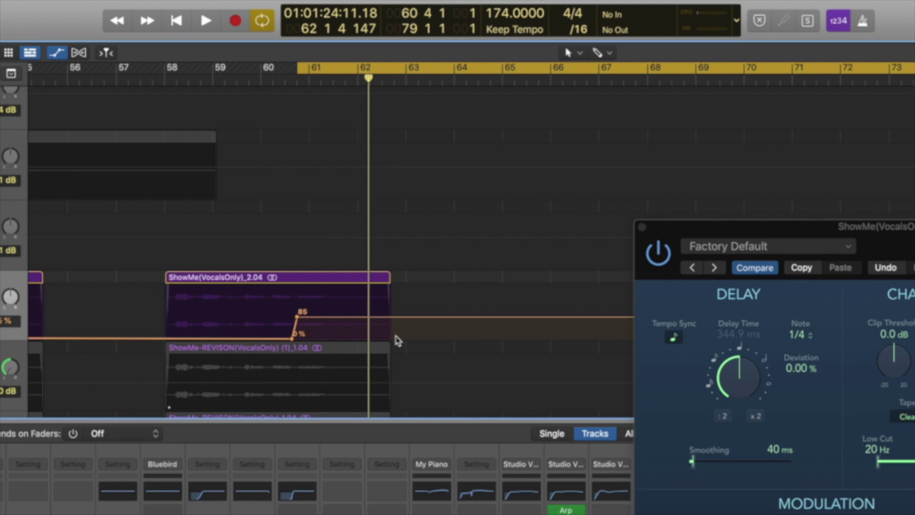
key(space)
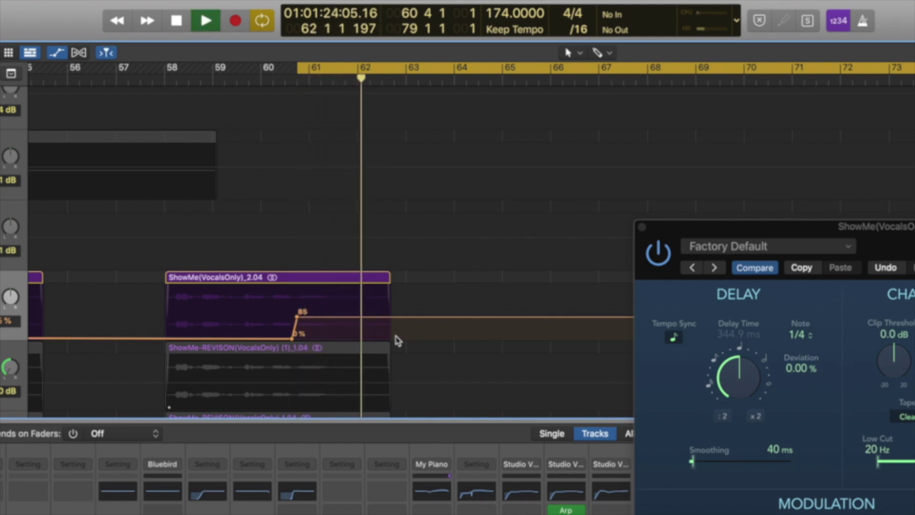
key(space)
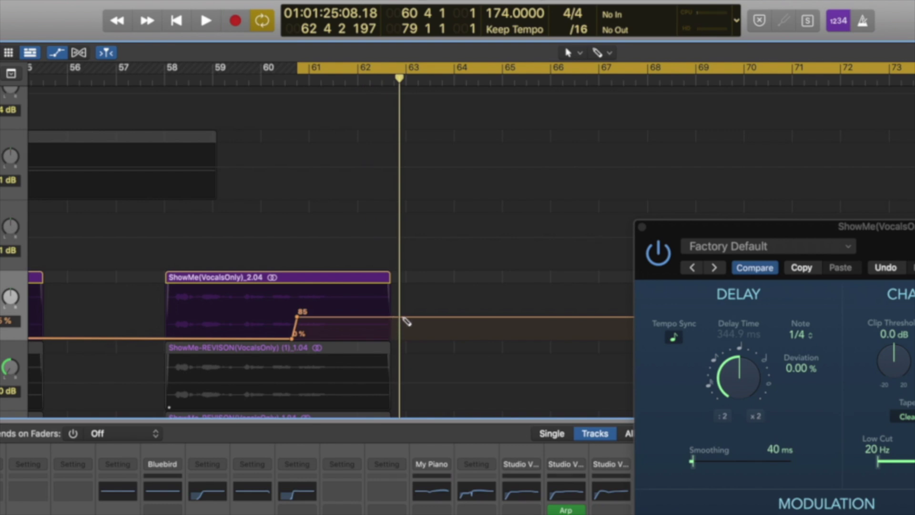
click(405, 316)
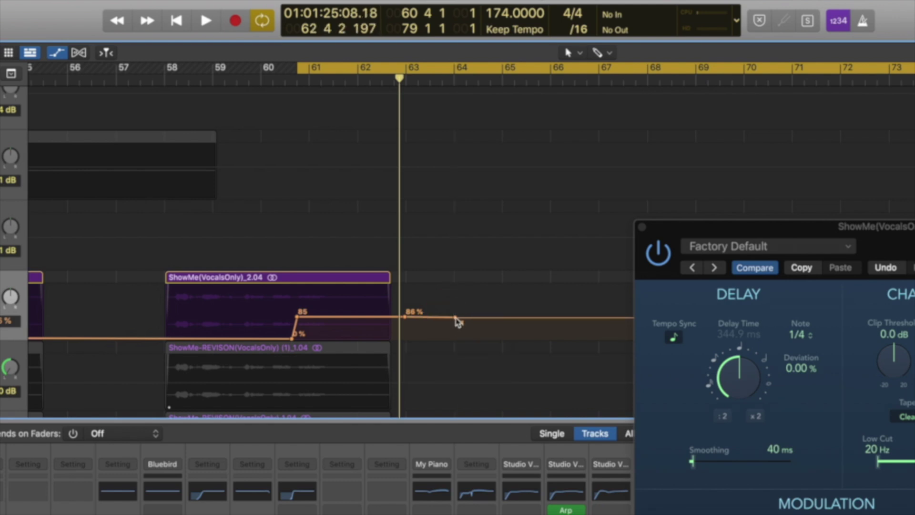
- Raise the feedback automation to 126% at bar 64 and listen to the rise
drag(455, 317, 456, 310)
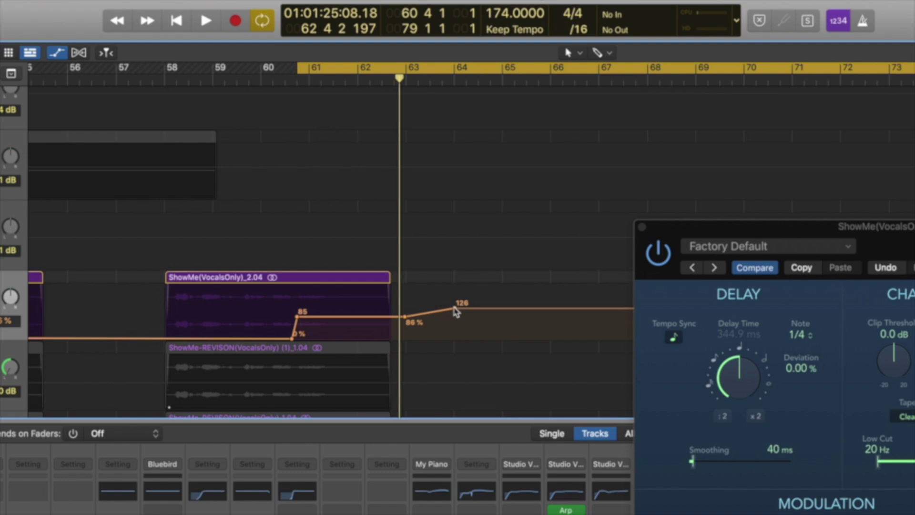
key(space)
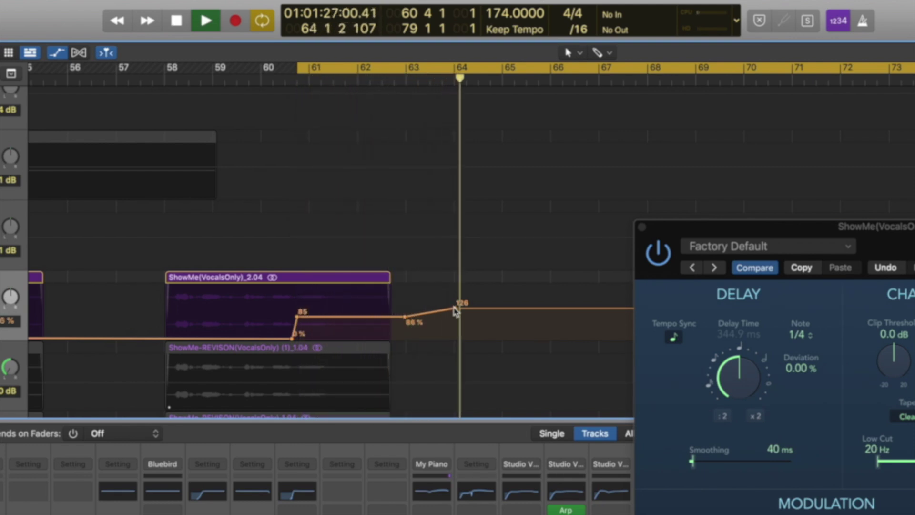
scroll(463, 315, right, 8)
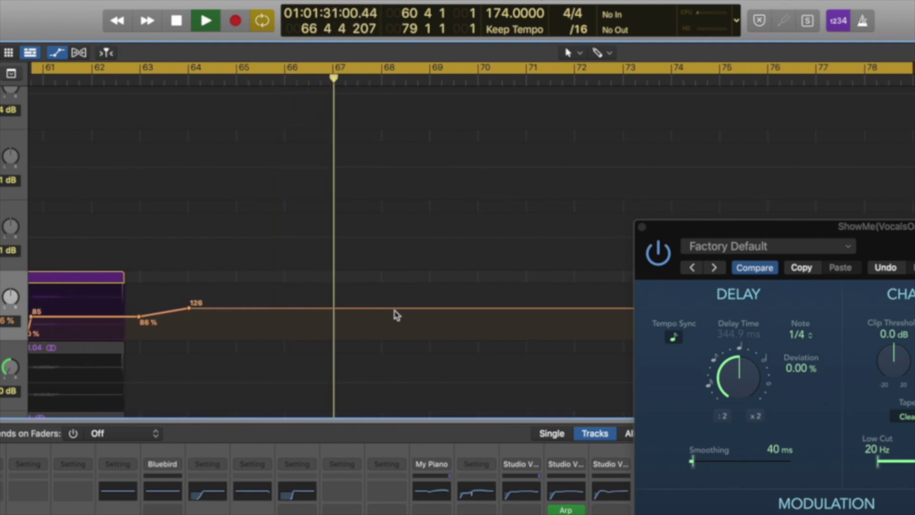
key(space)
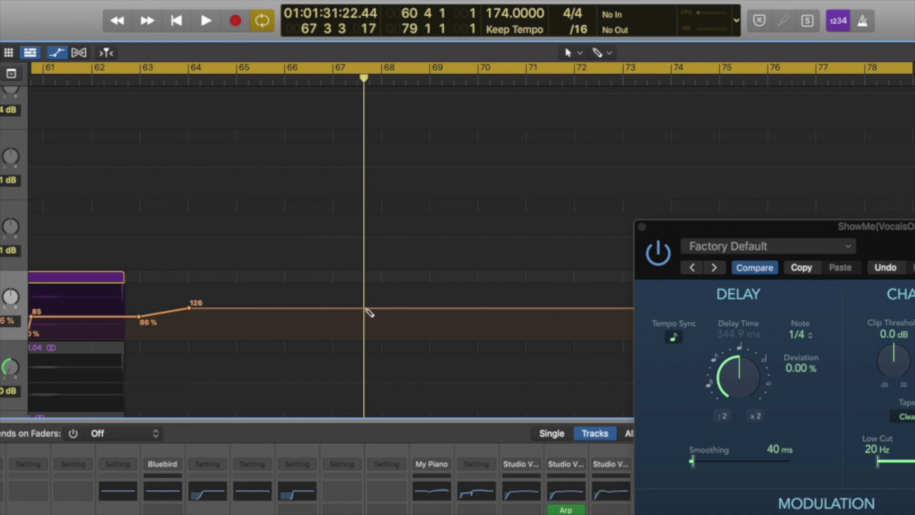
- Add a feedback point near bar 68 settling at 100% and play it back
click(368, 309)
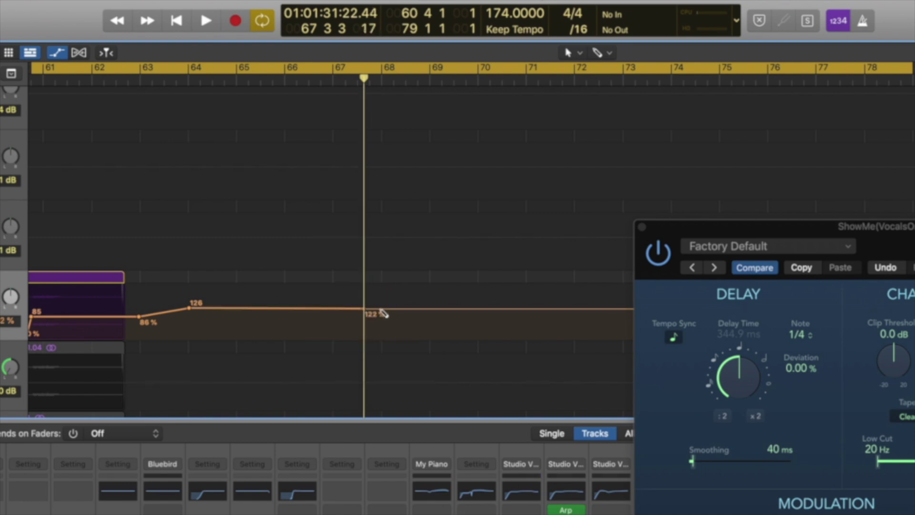
drag(368, 309, 381, 314)
key(space)
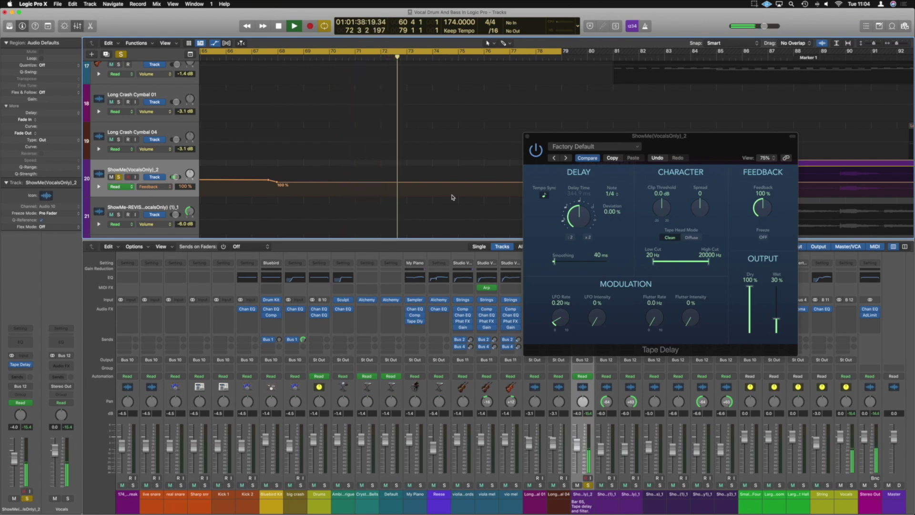
- Hold feedback at 100% near bar 75, then ramp it down to 0% by bar 78
click(443, 182)
click(496, 185)
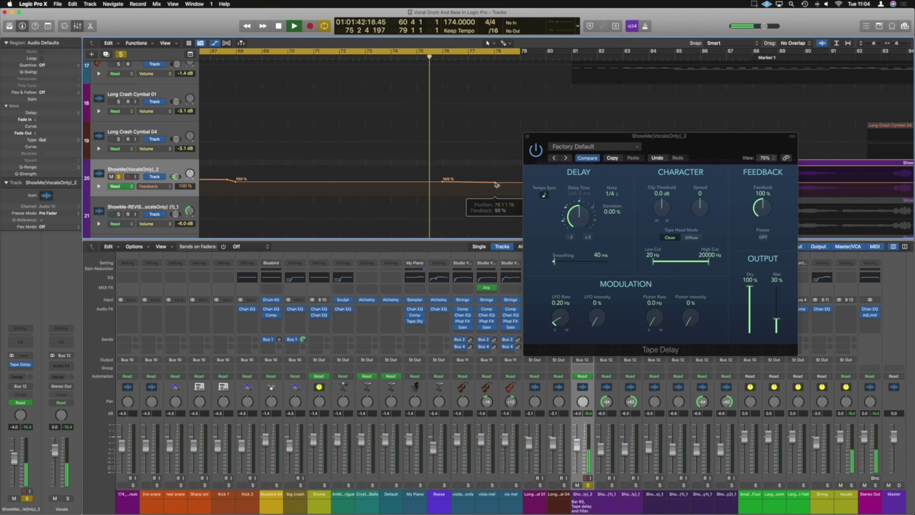
drag(496, 185, 469, 210)
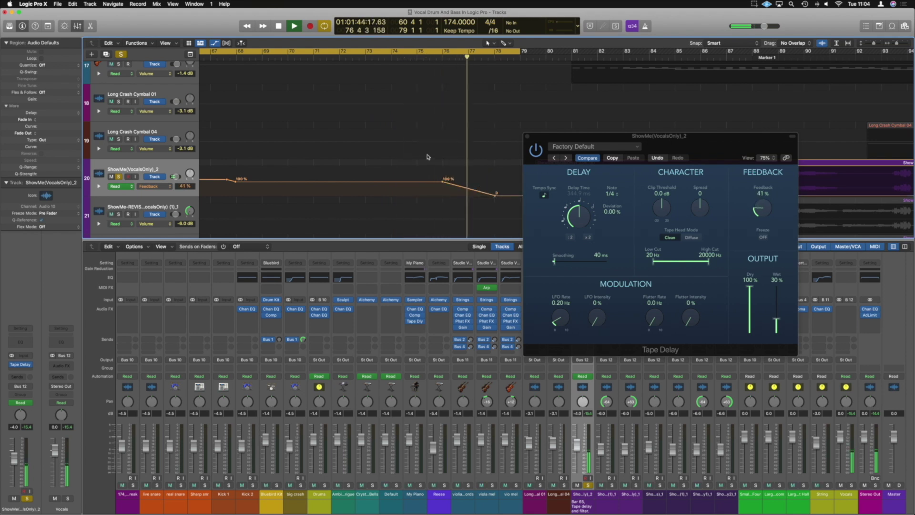
- Zoom out, unsolo the vocal track, and play the cycle with the full mix
key(super+Left)
key(space)
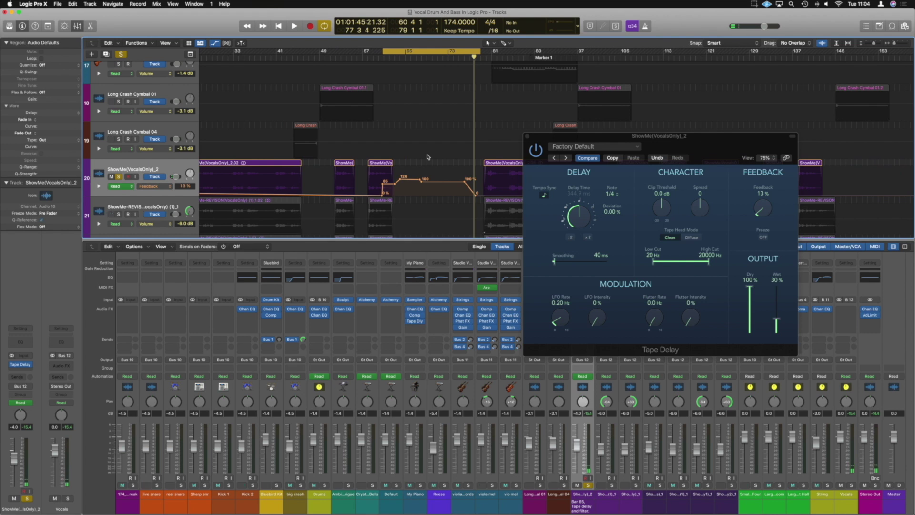
click(119, 177)
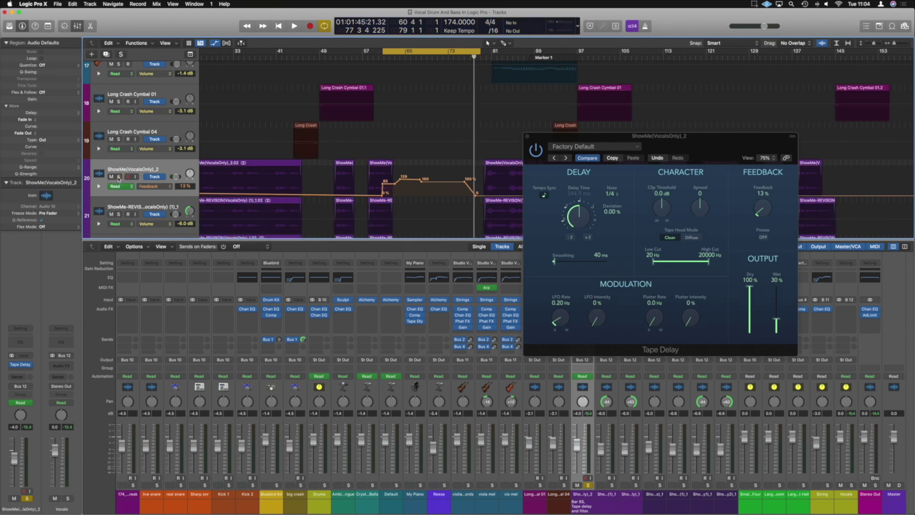
key(space)
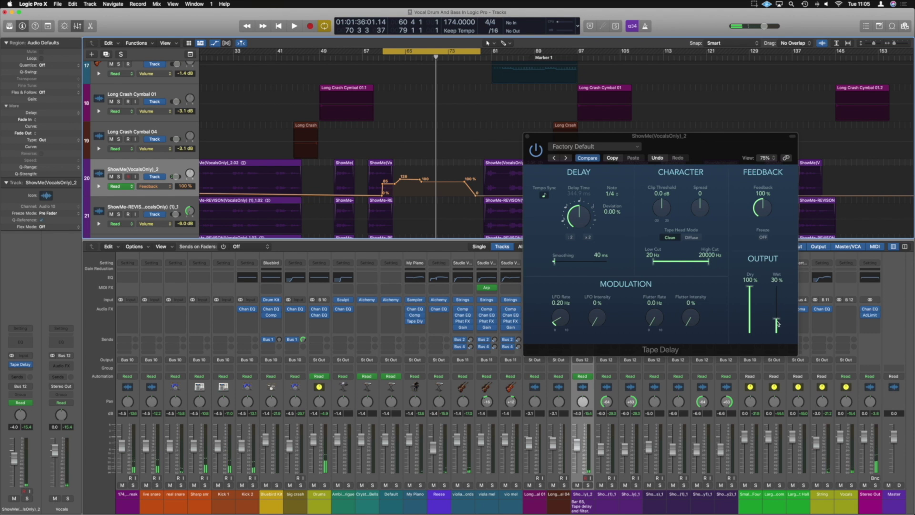
- Set the tape delay's wet level to 25% and listen to the result
double_click(775, 281)
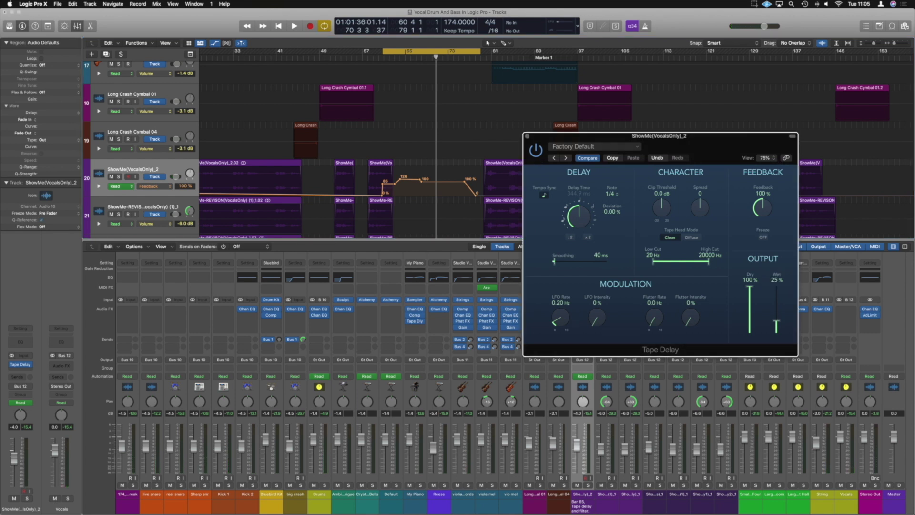
key(space)
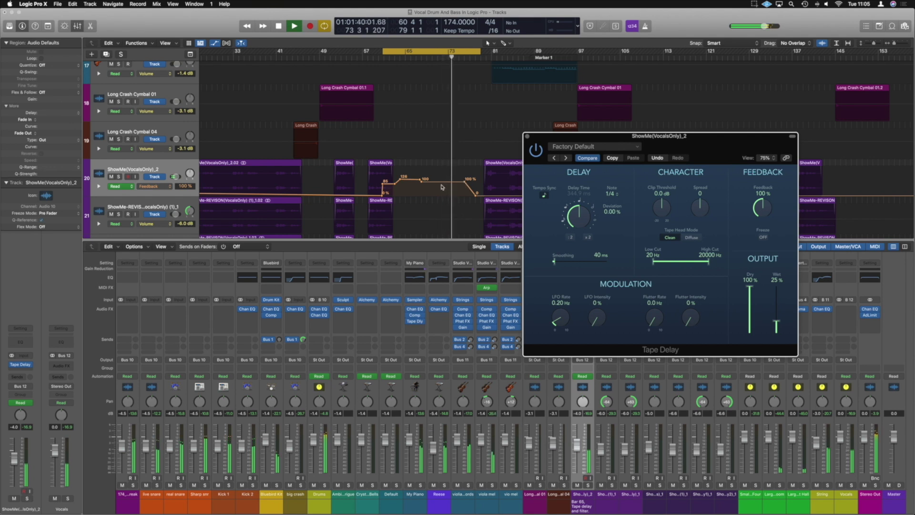
scroll(452, 185, up, 3)
scroll(442, 187, up, 2)
key(space)
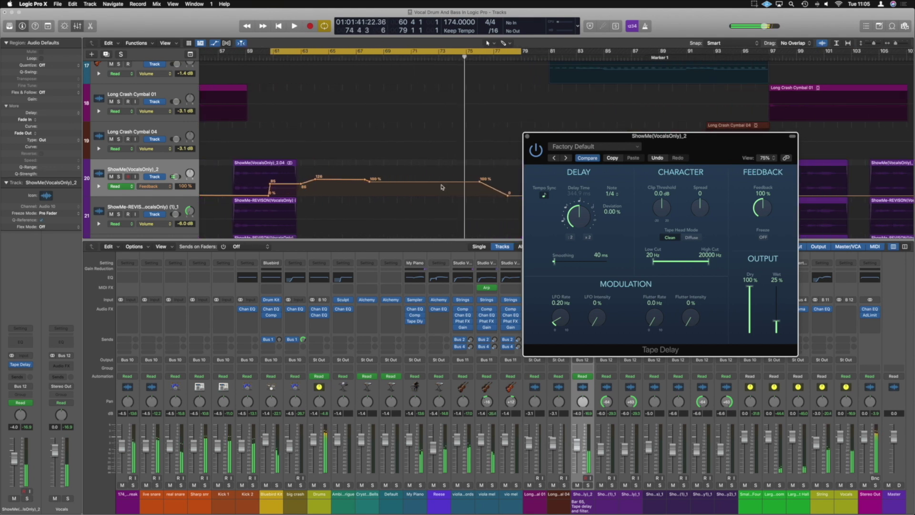
- Lower the Feedback automation points to 80%, 120% and about 100%
drag(479, 184, 438, 183)
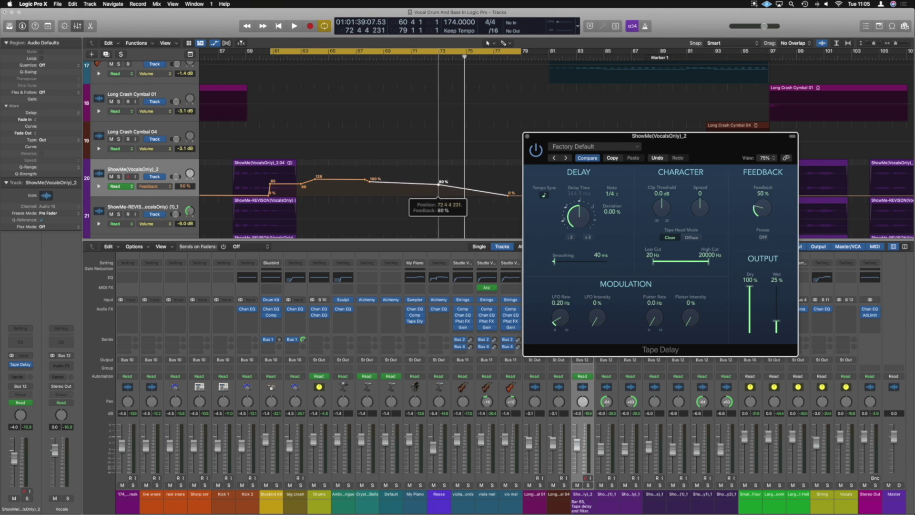
drag(438, 184, 438, 184)
key(super+Down)
key(super+Down)
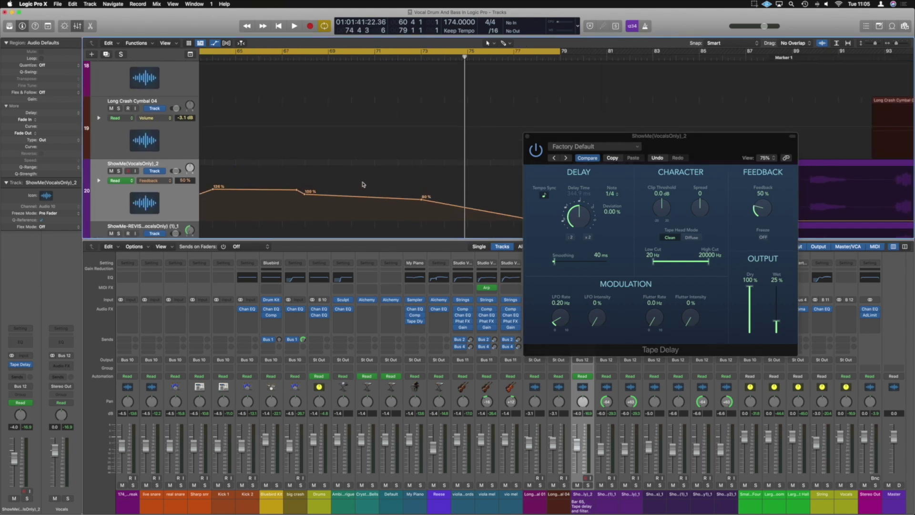
key(super+Right)
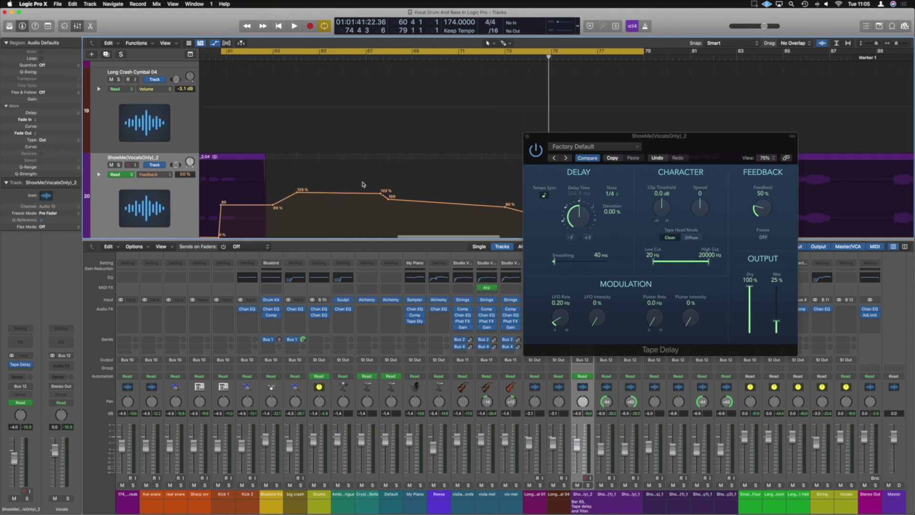
click(297, 194)
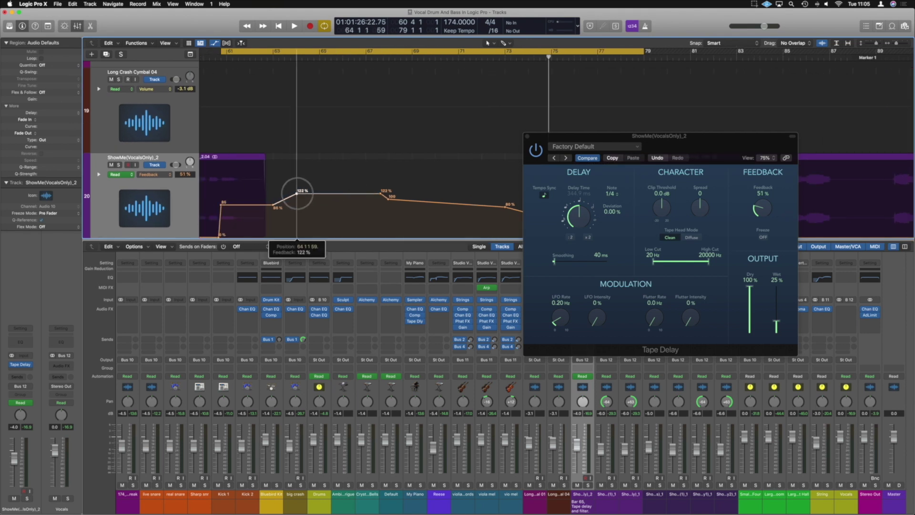
drag(296, 194, 297, 194)
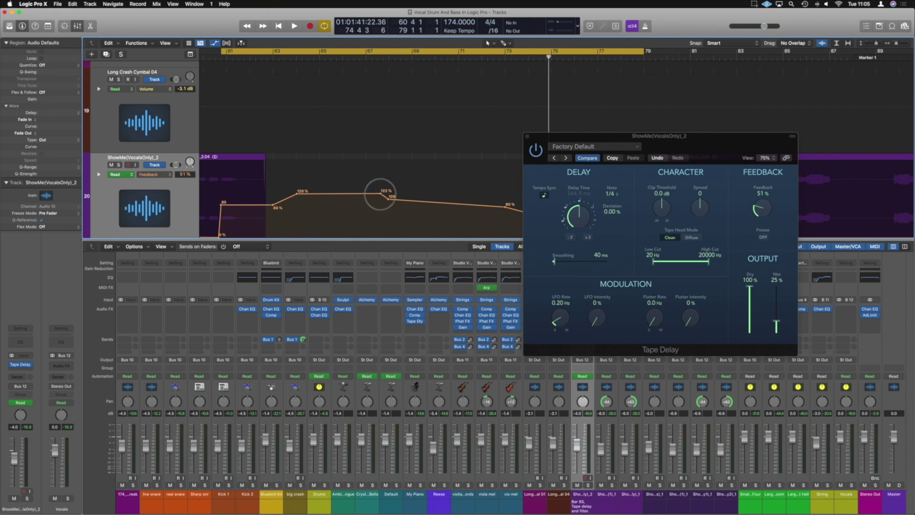
click(380, 193)
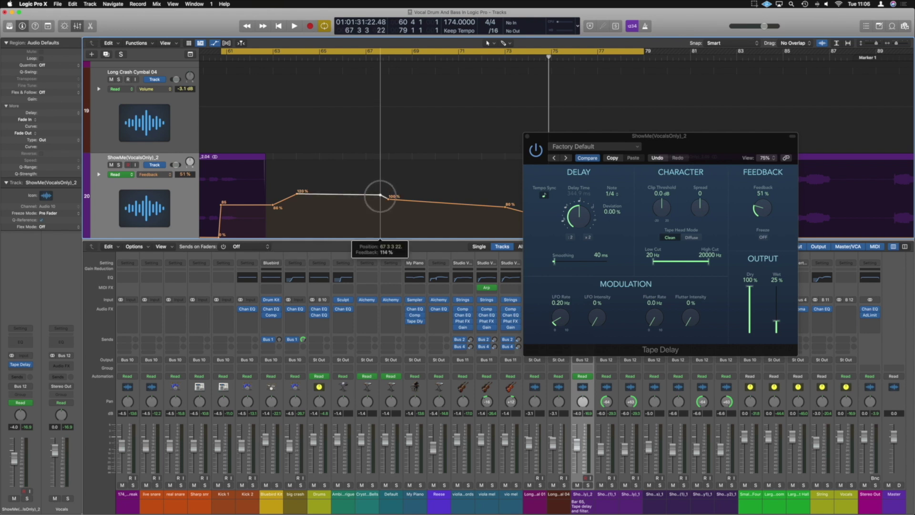
drag(380, 195, 379, 195)
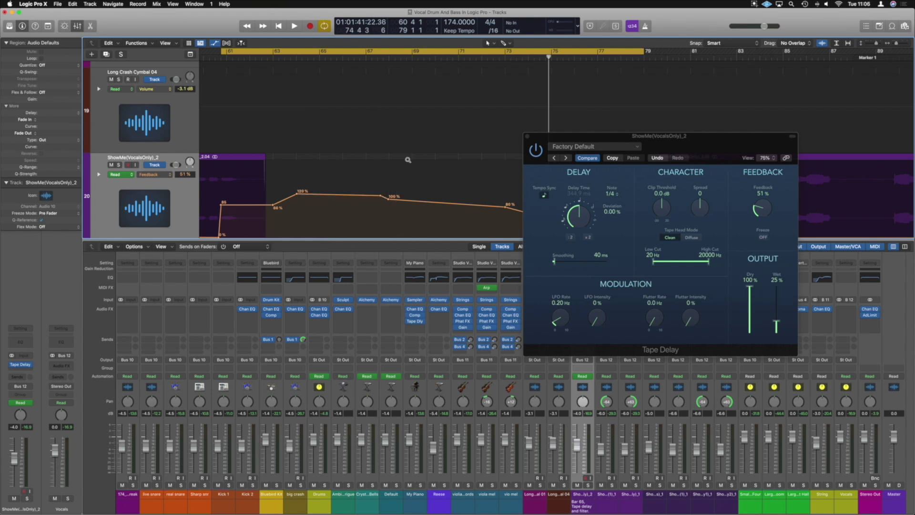
scroll(408, 160, down, 5)
scroll(408, 161, up, 1)
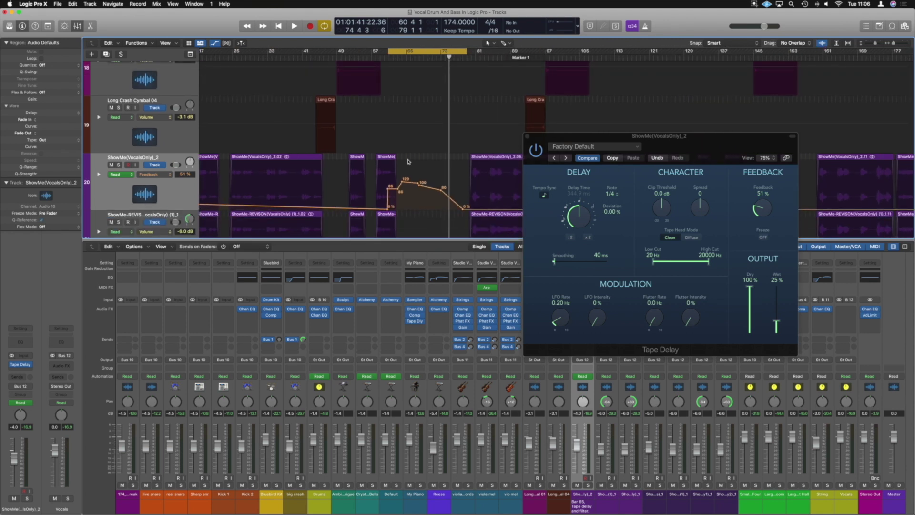
scroll(408, 162, left, 5)
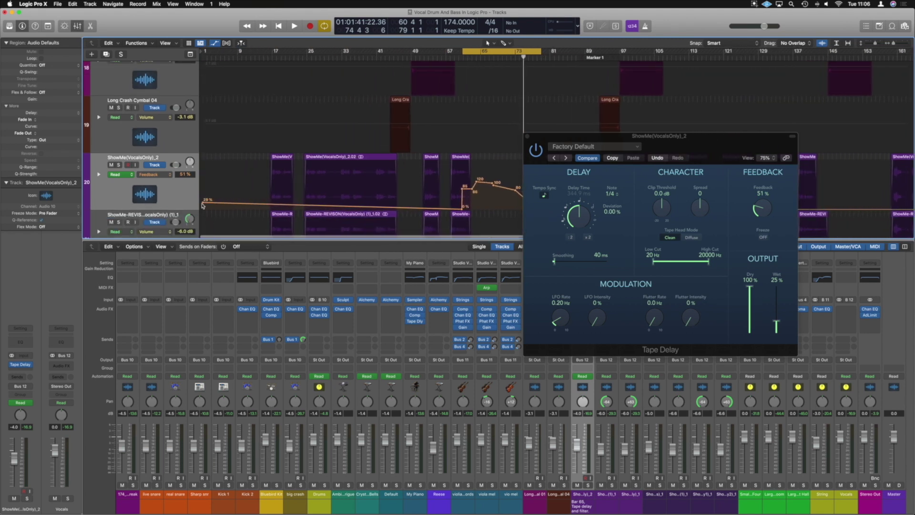
scroll(362, 180, right, 3)
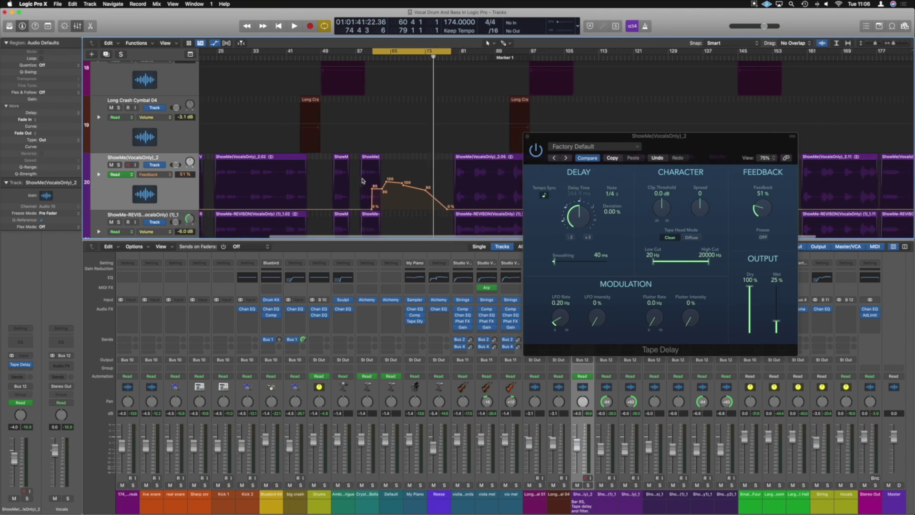
scroll(362, 180, right, 1)
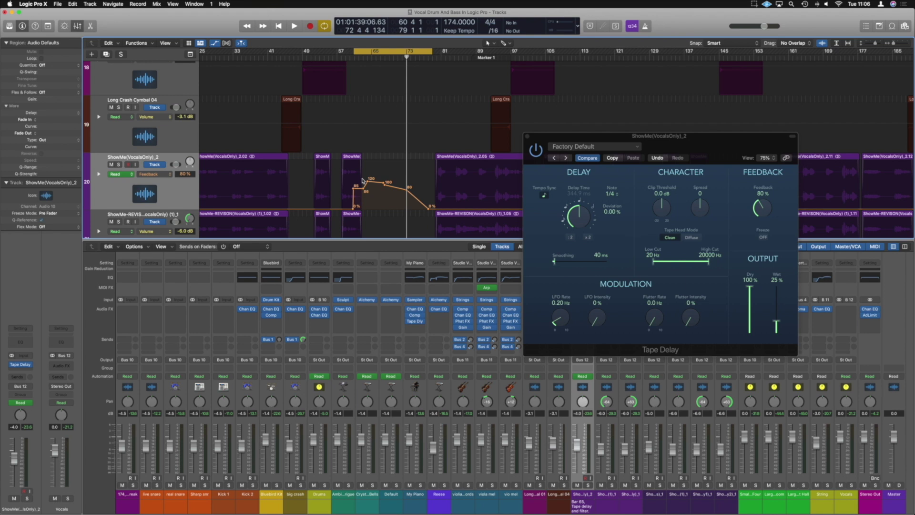
click(528, 137)
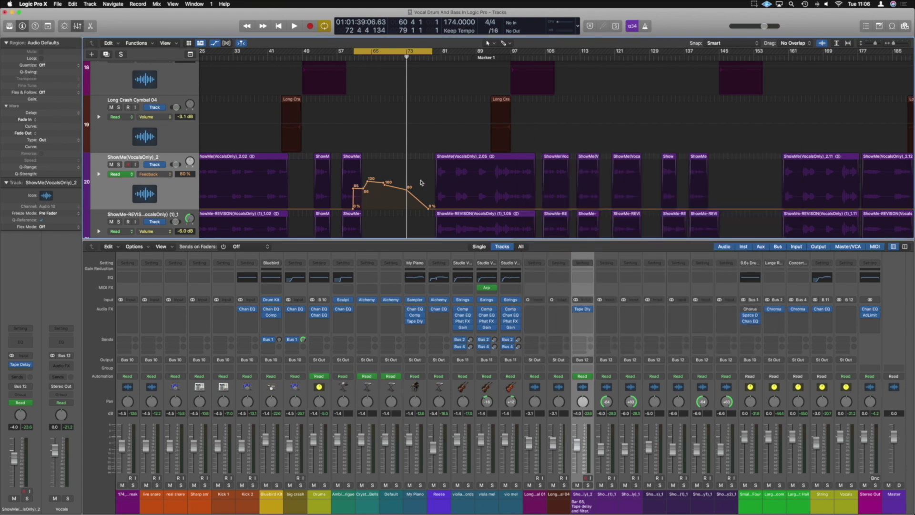
- Zoom out, set the cycle range from bar 49 to 97, and scroll up to My Piano
key(super+Up)
key(super+Up)
key(super+Up)
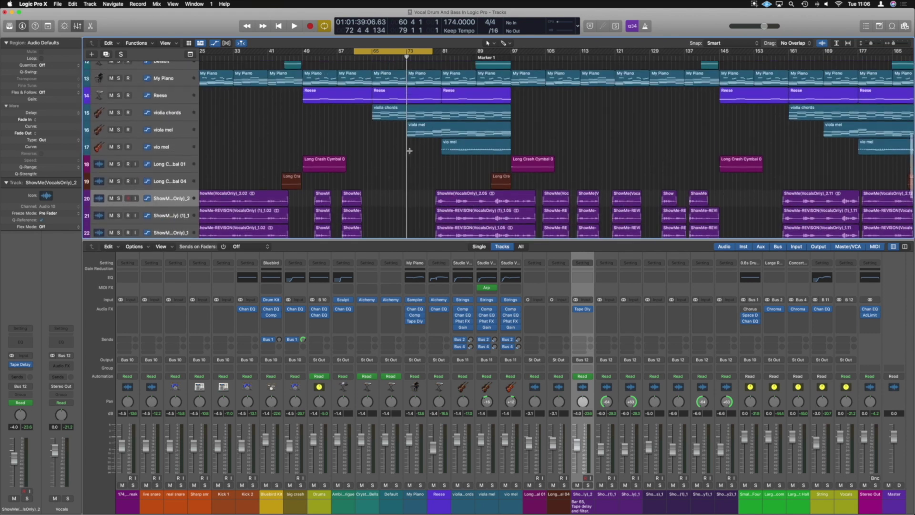
key(super+Left)
key(super+Up)
drag(361, 54, 522, 54)
key(super+Down)
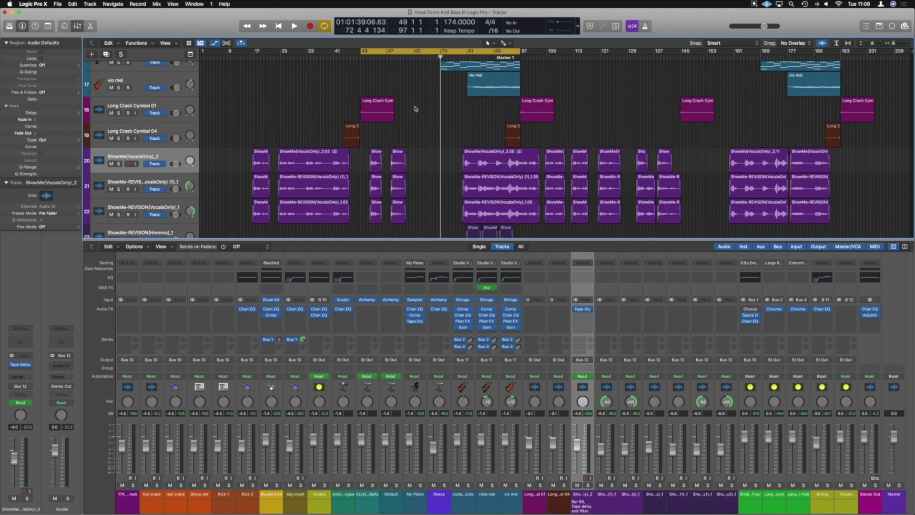
scroll(415, 108, up, 4)
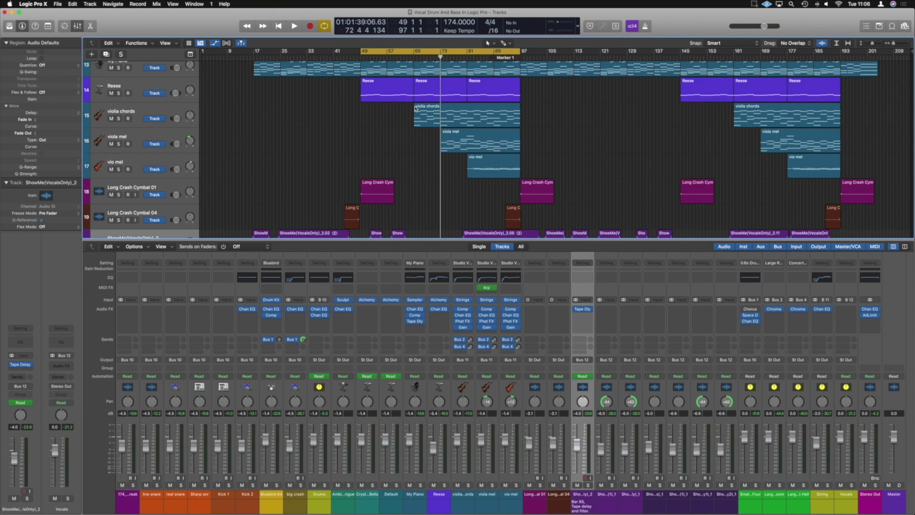
scroll(455, 144, up, 2)
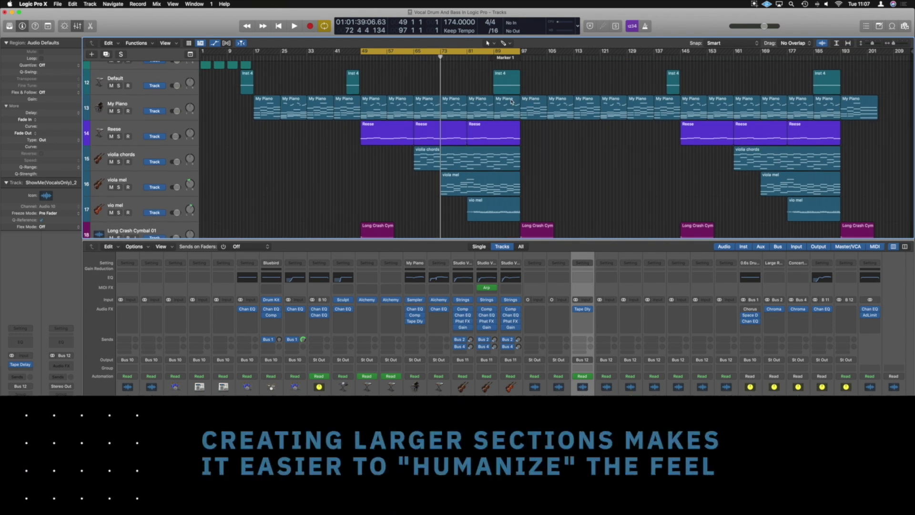
click(512, 101)
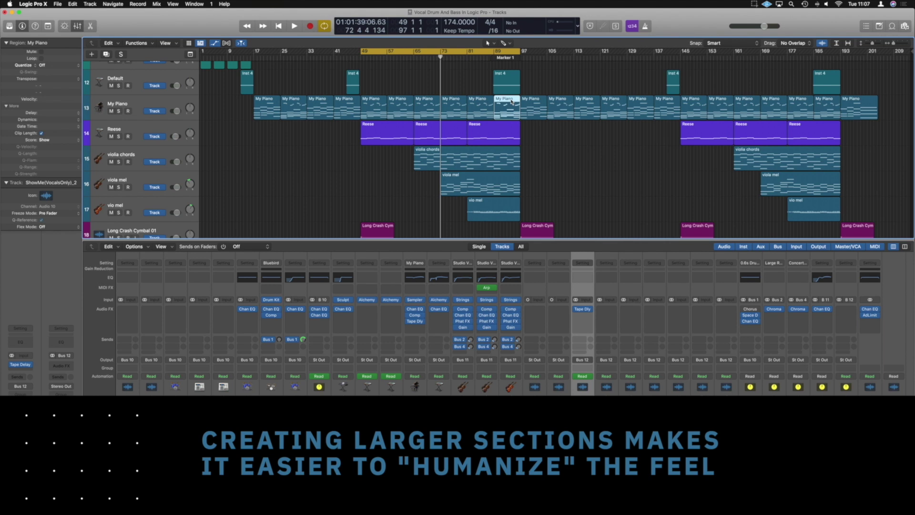
- Select the six My Piano regions from bar 49 to 97 and glue them into one
click(373, 101)
shift+click(504, 101)
drag(505, 101, 406, 90)
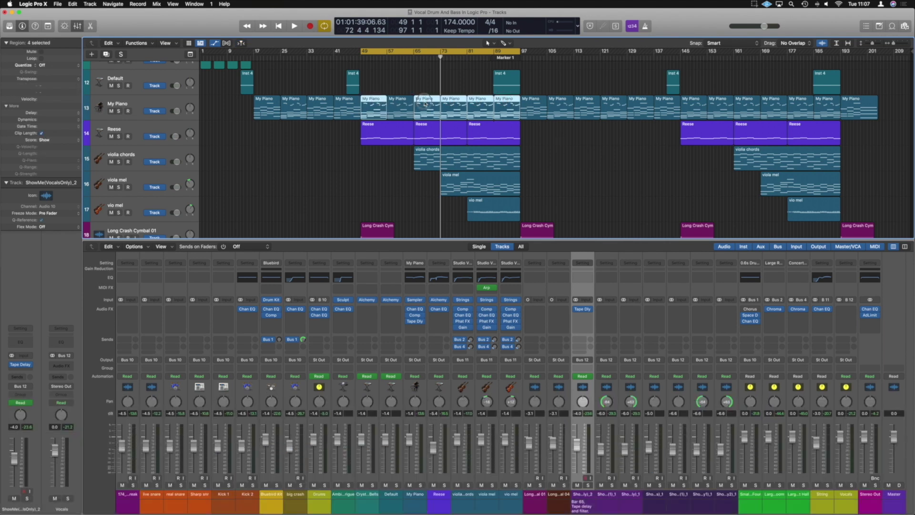
key(t)
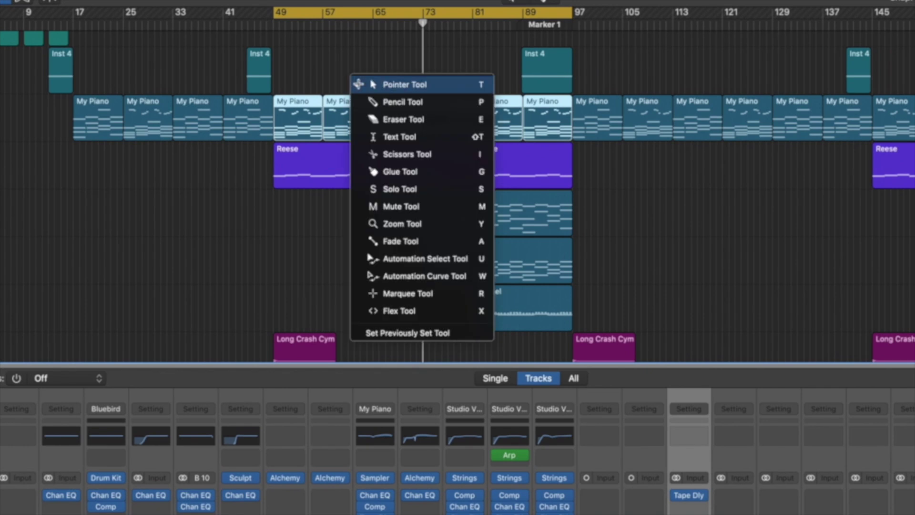
click(359, 85)
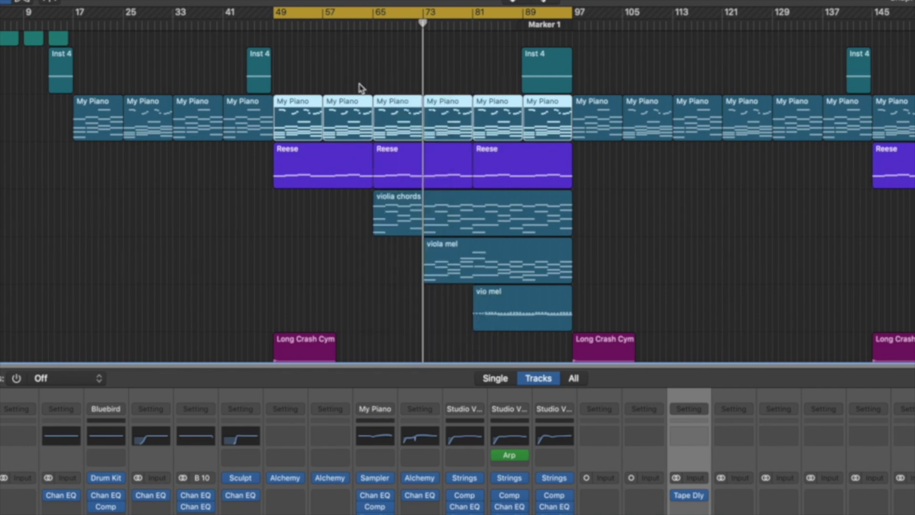
click(396, 125)
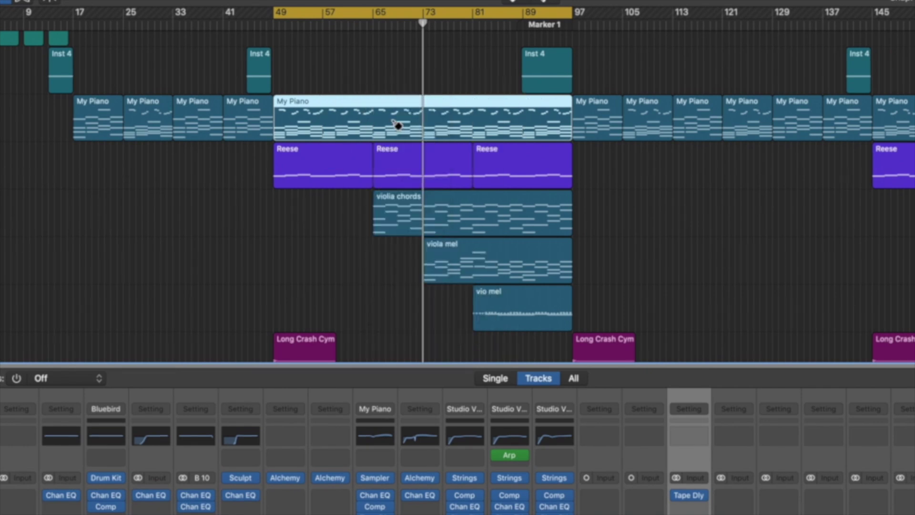
- Return to the Pointer Tool and open the merged My Piano region in the Piano Roll
key(t)
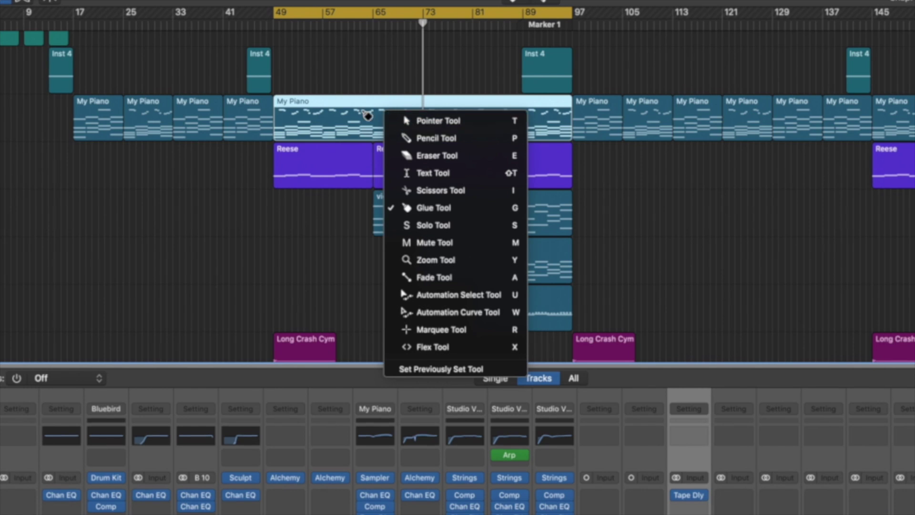
key(t)
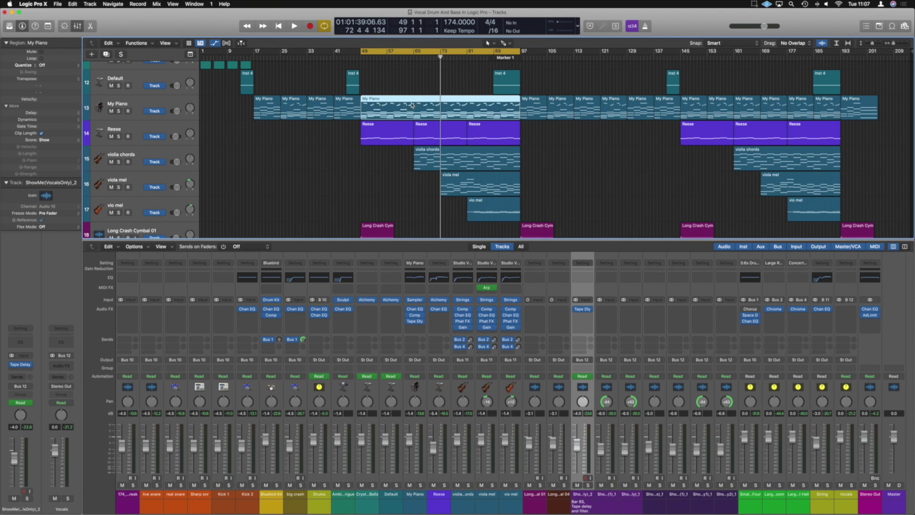
double_click(412, 105)
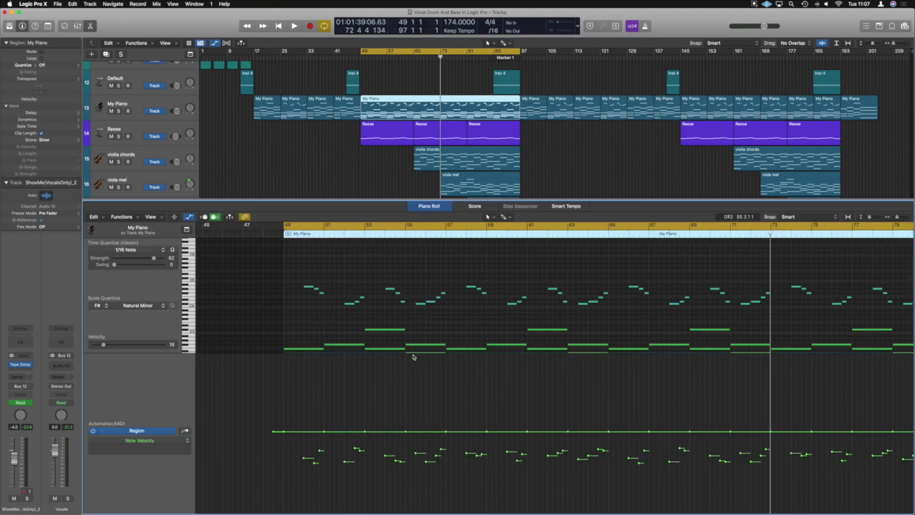
- Enlarge the Piano Roll, solo My Piano, and play the piano section from bar 49
drag(417, 355, 414, 393)
ctrl+alt+click(445, 322)
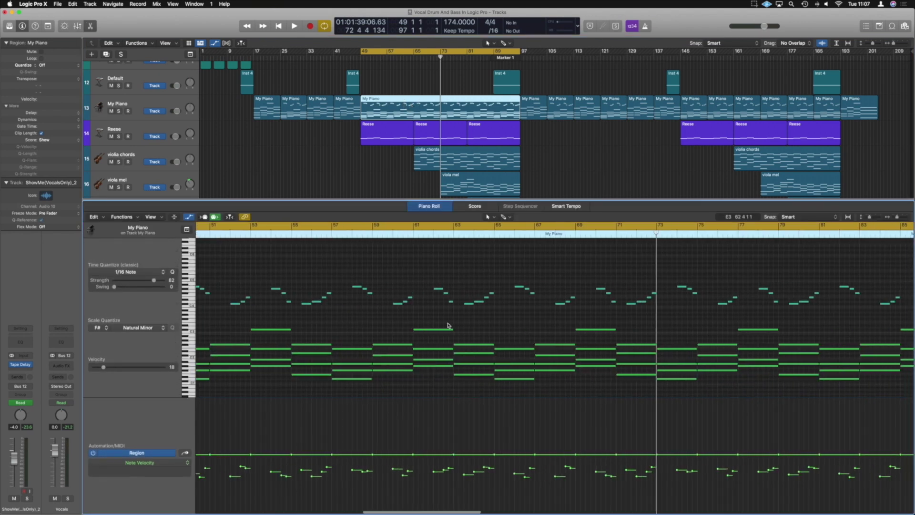
click(119, 111)
key(space)
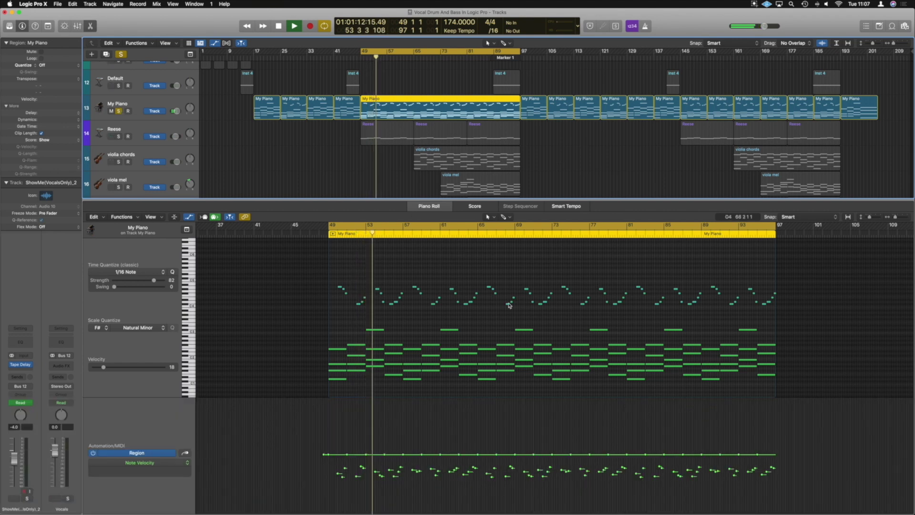
mouse_move(509, 303)
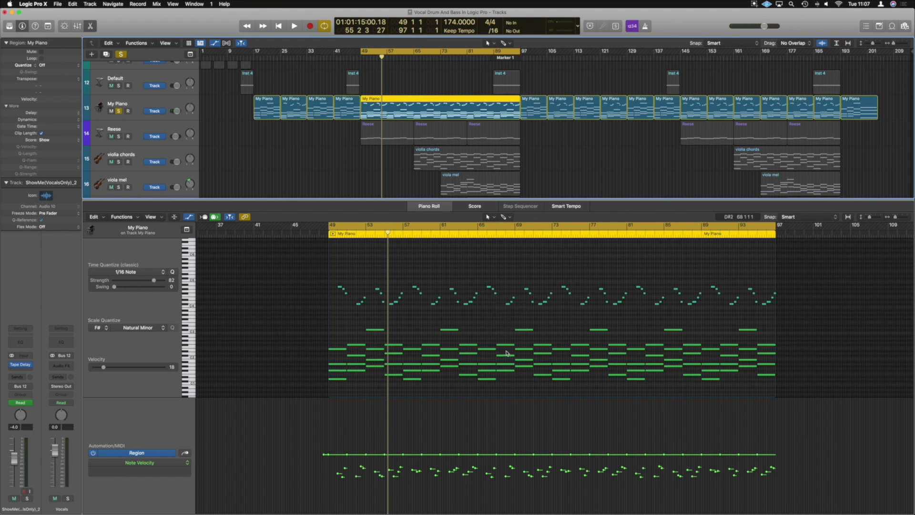
scroll(518, 328, down, 2)
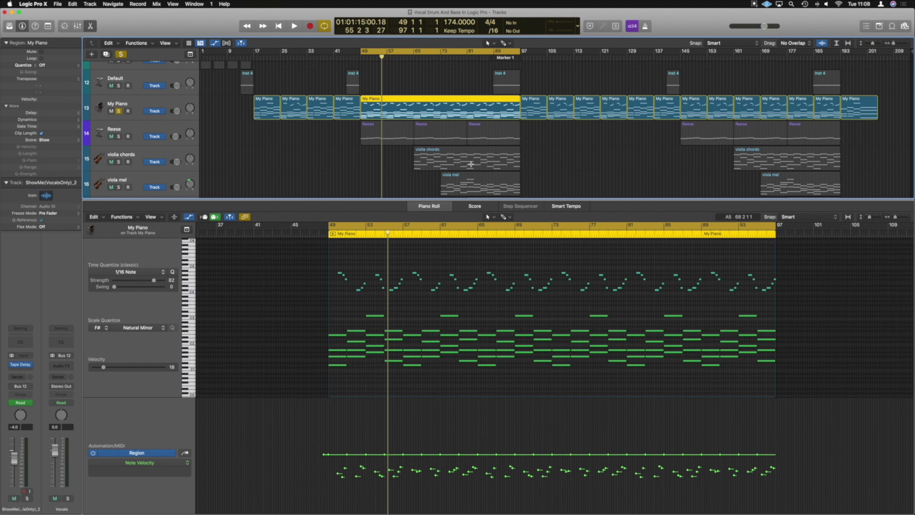
scroll(470, 142, down, 6)
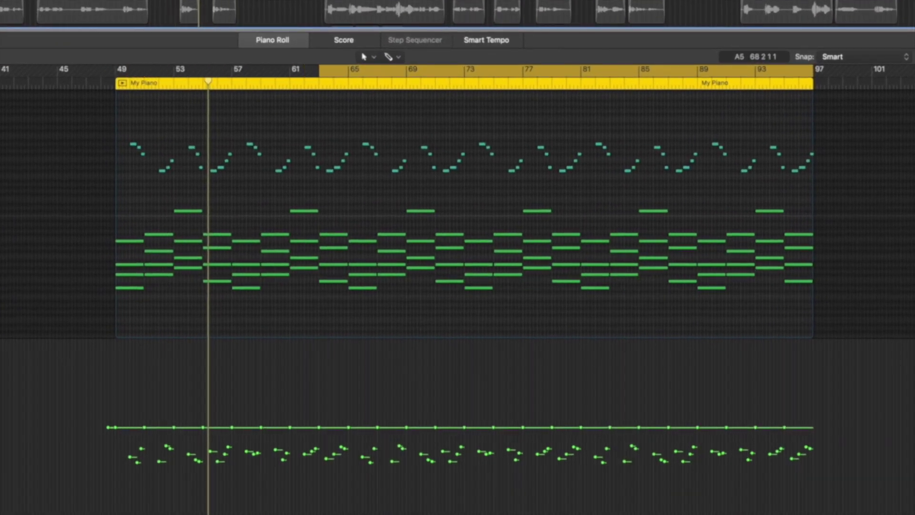
- Shorten the cycle to end at bar 79, play it, and select the chords in bars 63–79
drag(813, 70, 551, 70)
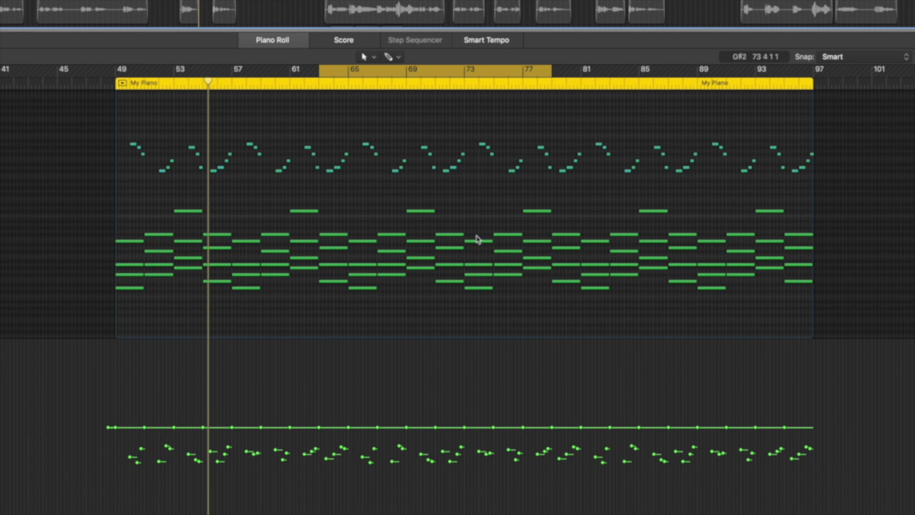
key(space)
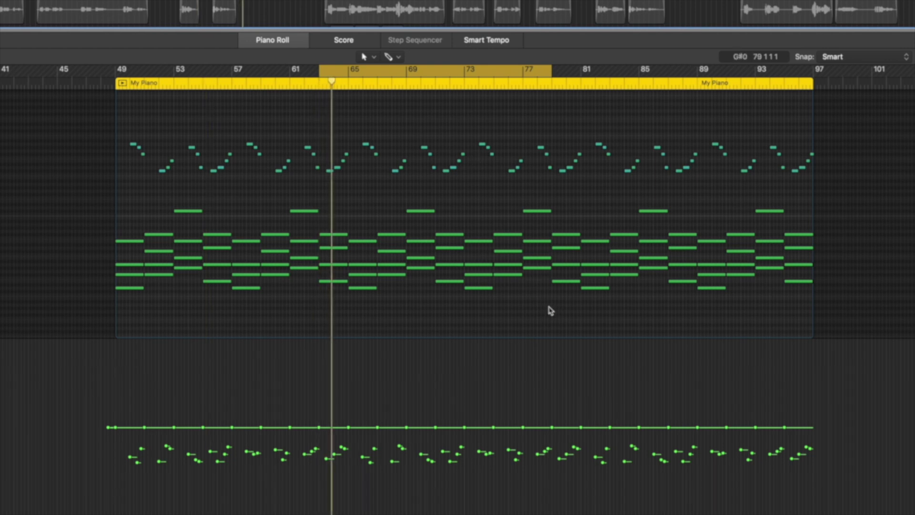
key(super+Right)
key(super+Right)
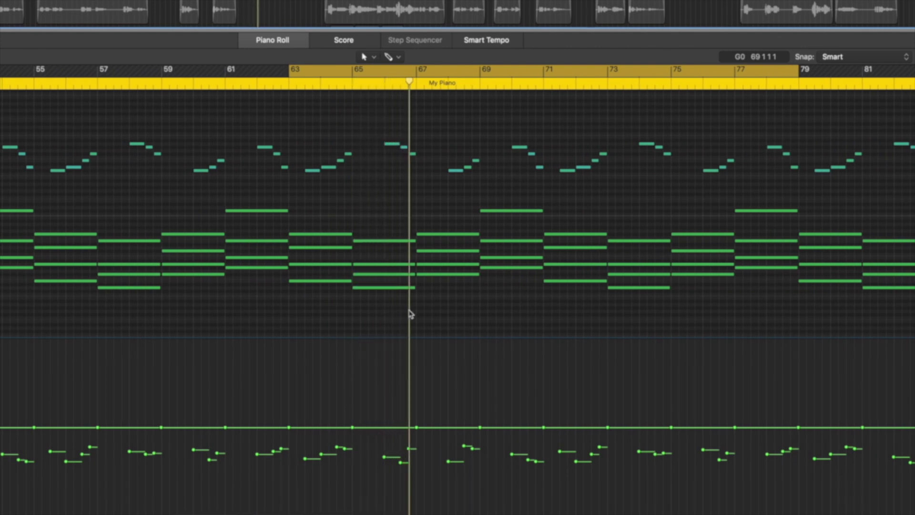
ctrl+alt+click(436, 304)
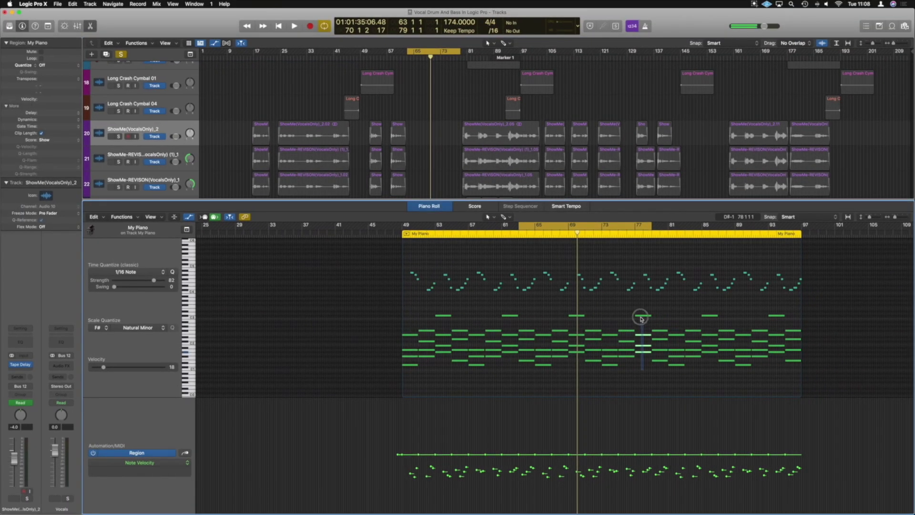
drag(621, 296, 428, 205)
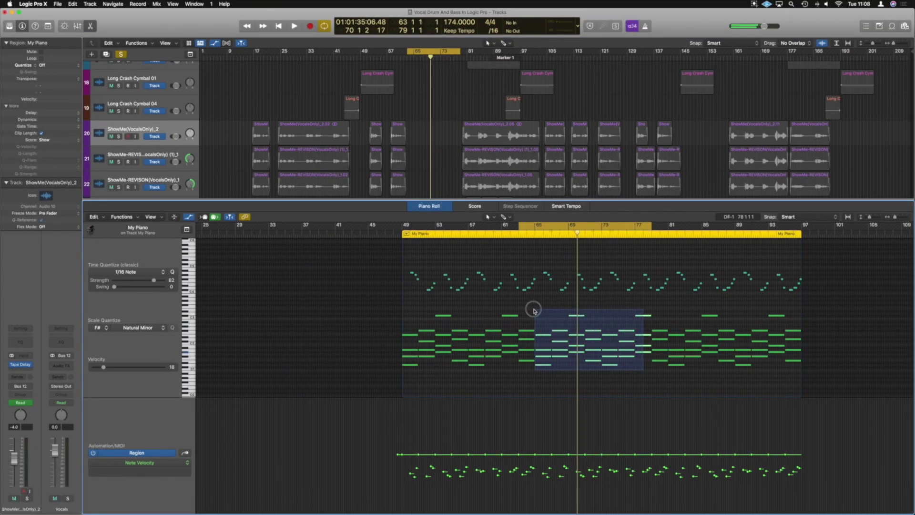
- Select the 32 notes in bars 63–79 and open MIDI Transform's Humanize
drag(526, 310, 526, 310)
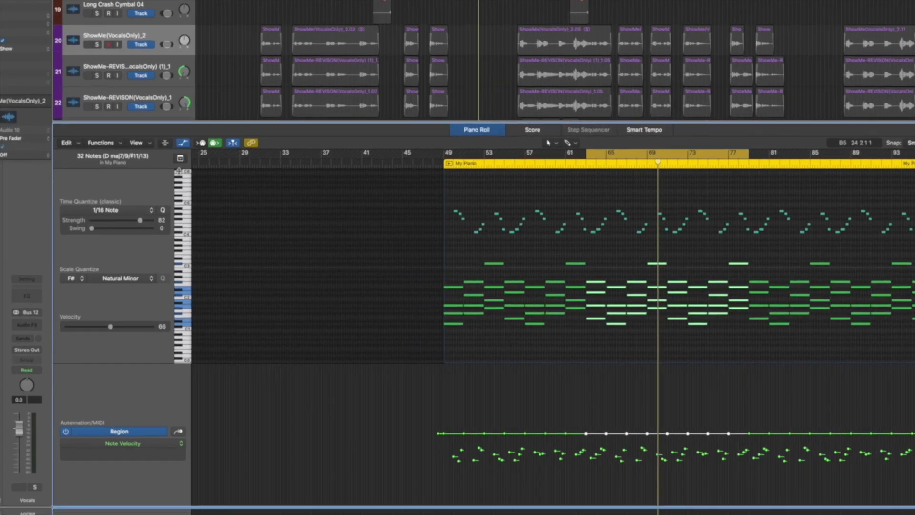
click(124, 217)
mouse_move(122, 135)
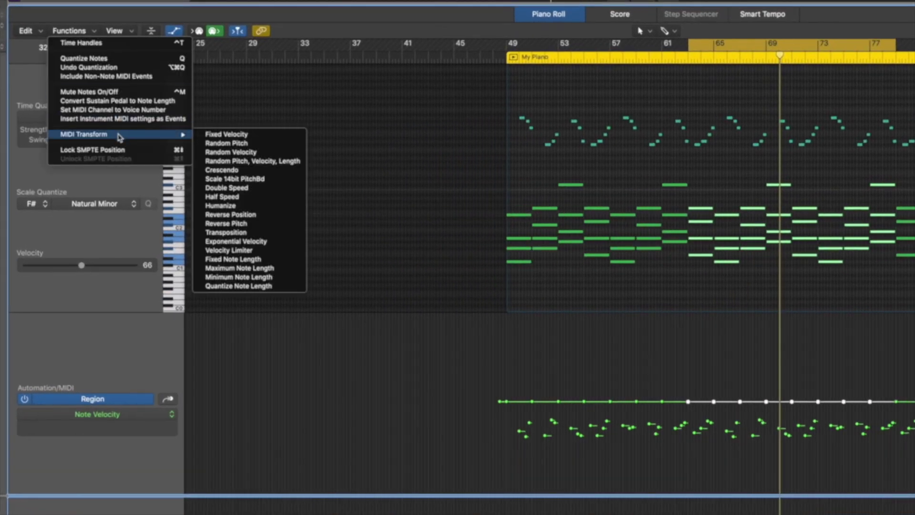
click(260, 206)
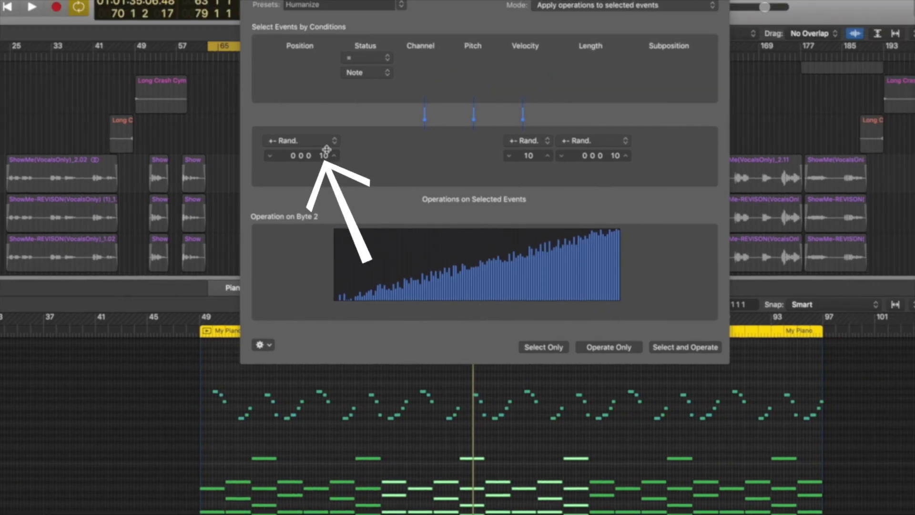
- Set Position and Length randomization to 0 and apply ±10 velocity humanizing to the notes
drag(325, 155, 325, 163)
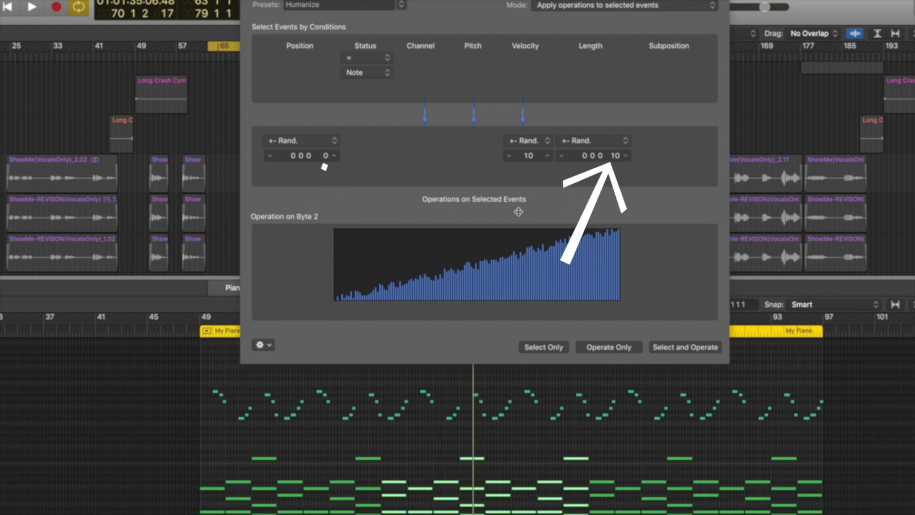
drag(614, 155, 605, 167)
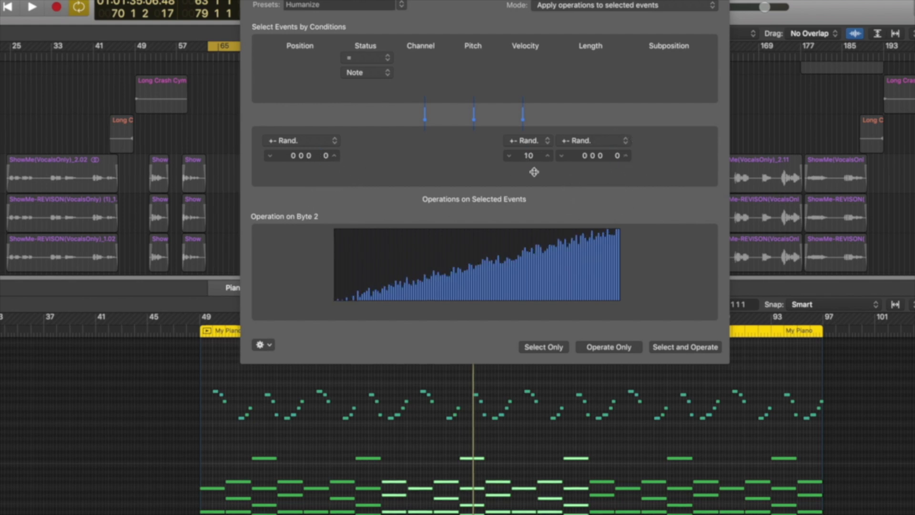
click(605, 347)
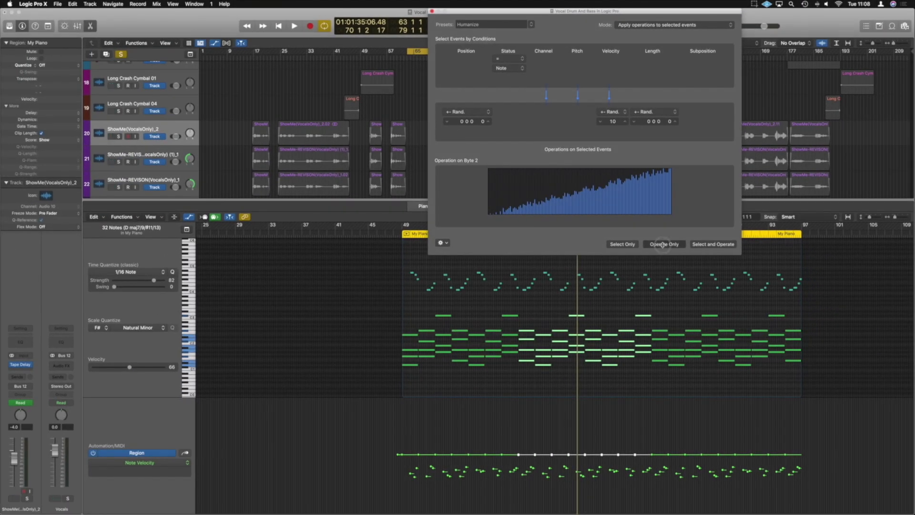
click(661, 244)
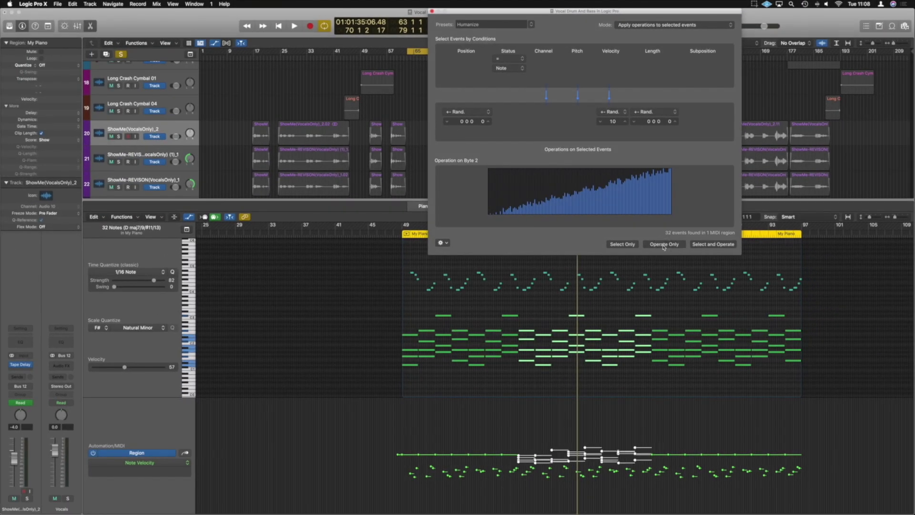
click(431, 11)
key(super+Right)
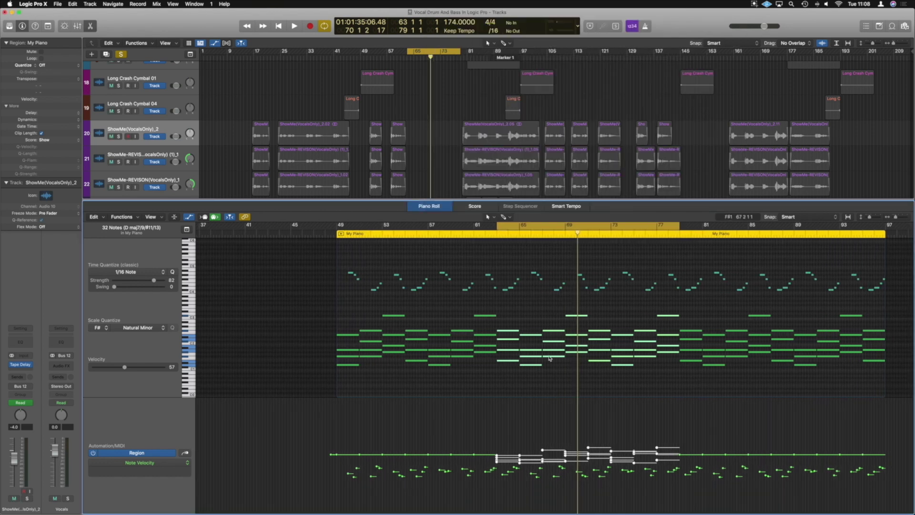
click(496, 455)
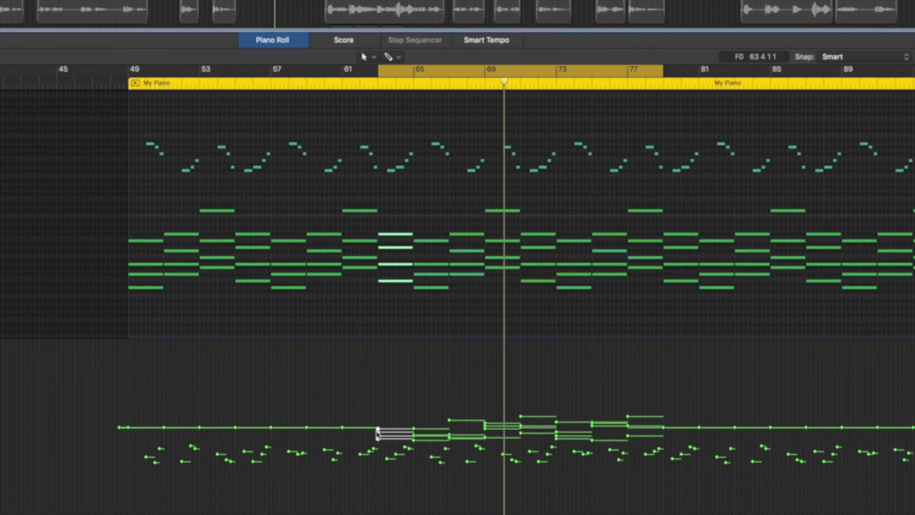
- Raise the velocities of the piano chords at bars 63, 67 and 69 step by step
drag(376, 432, 378, 433)
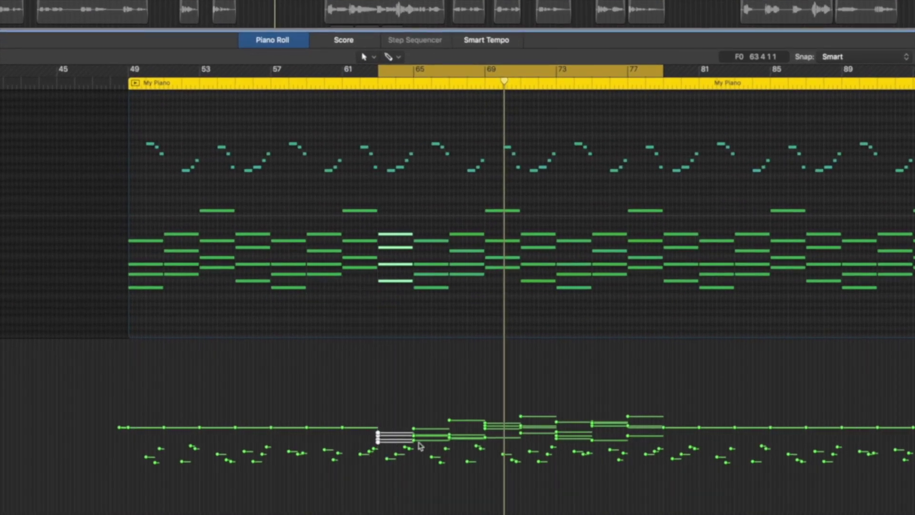
click(464, 281)
click(450, 438)
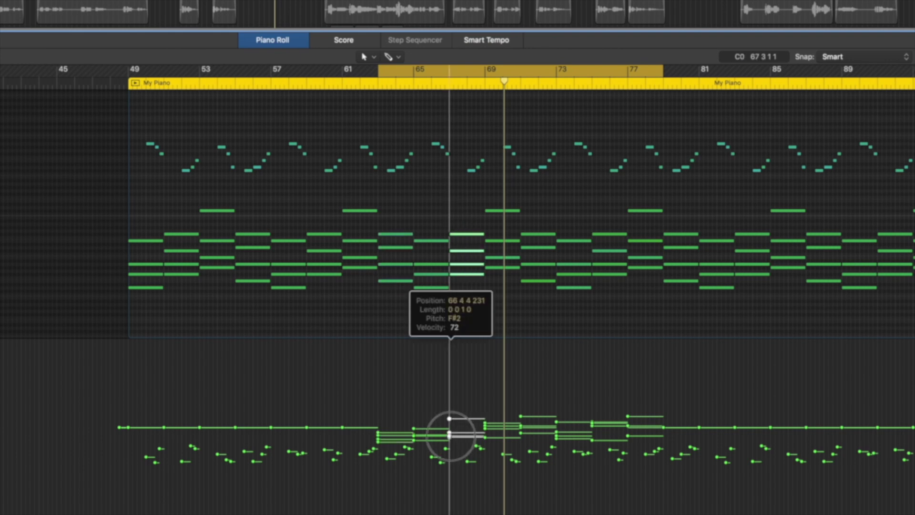
drag(450, 435, 450, 433)
click(498, 209)
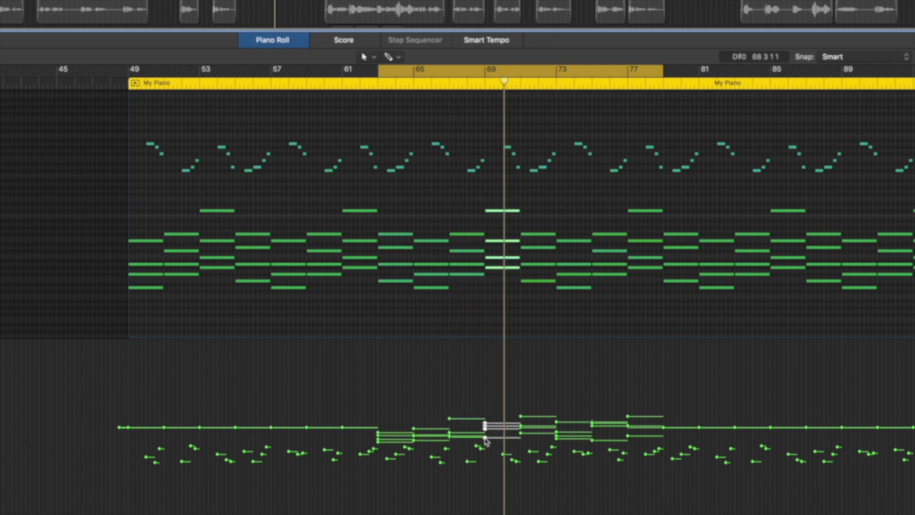
drag(484, 436, 484, 436)
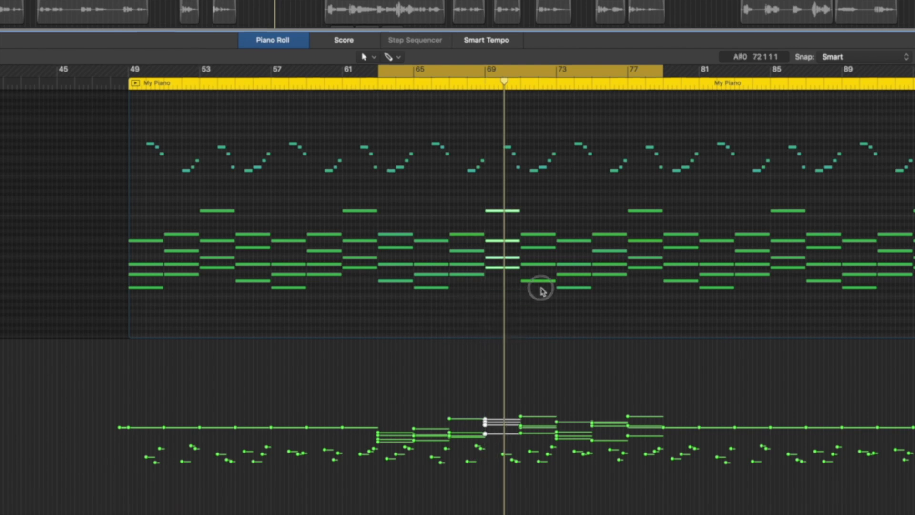
- Keep raising the chord velocities through bars 71–77, to 65 and 66, then play the loop
drag(539, 301, 538, 226)
drag(520, 433, 521, 432)
drag(575, 297, 576, 236)
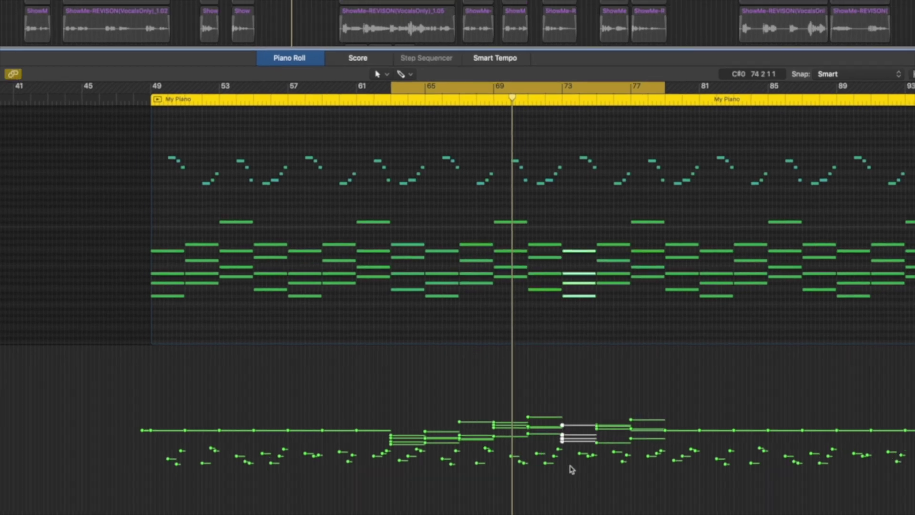
drag(556, 427, 557, 428)
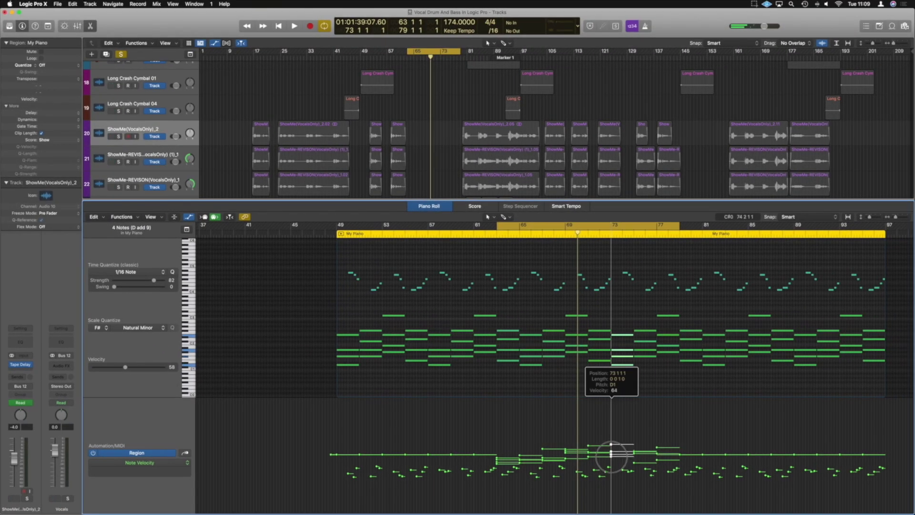
drag(611, 455, 611, 454)
drag(646, 369, 644, 340)
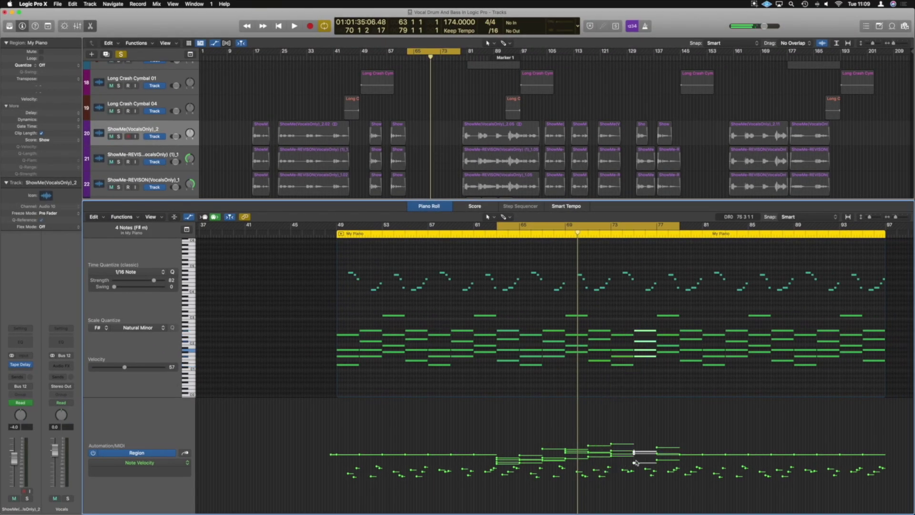
drag(634, 457, 634, 441)
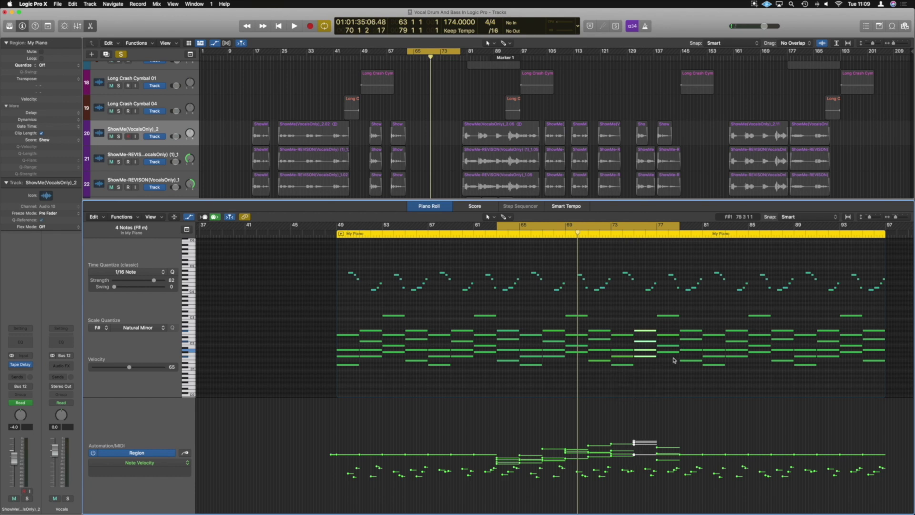
drag(669, 359, 667, 318)
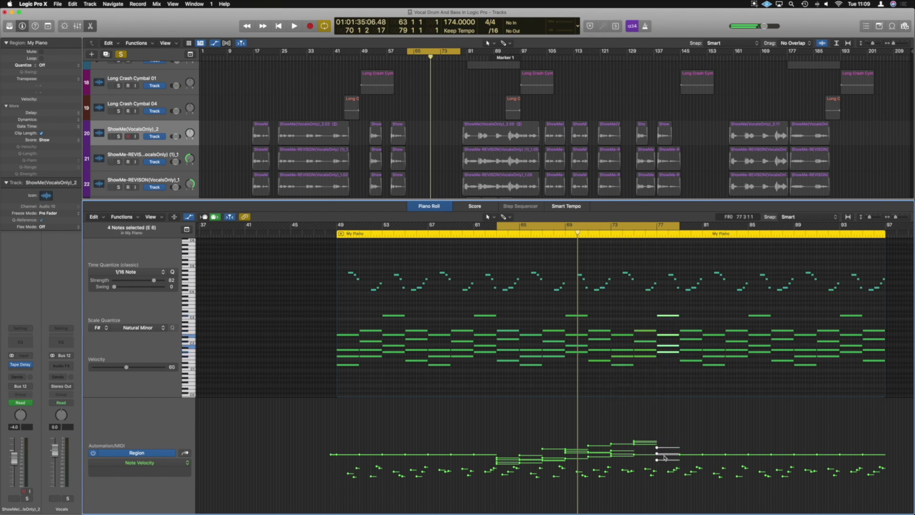
drag(658, 460, 658, 454)
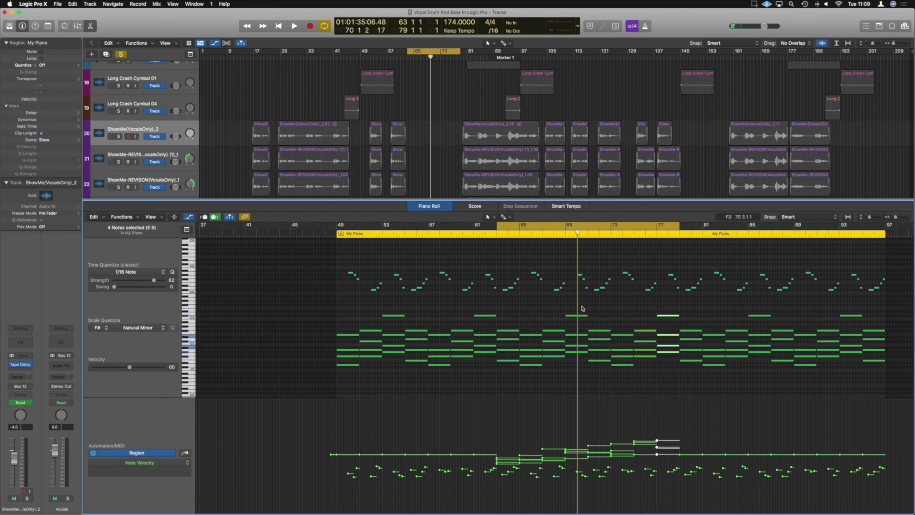
key(space)
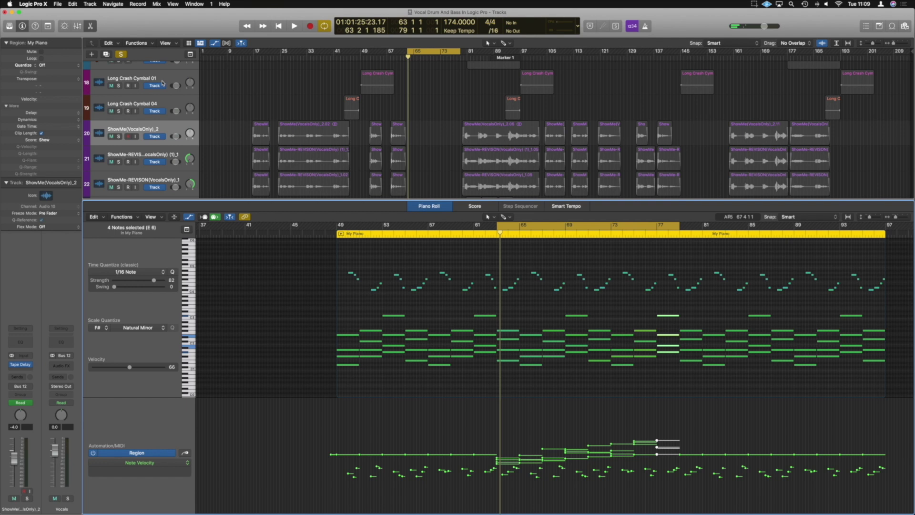
- Turn solo off and play the full mix to hear the piano crescendo, then stop
click(120, 54)
key(space)
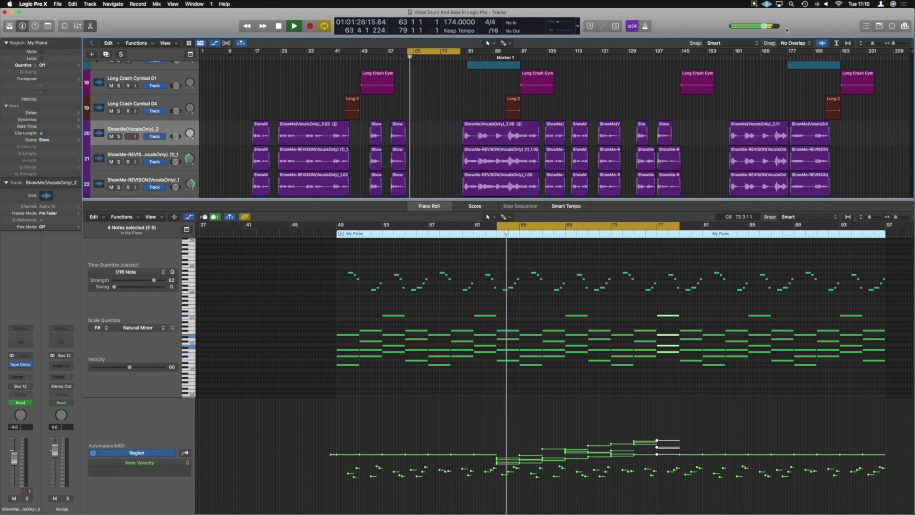
key(space)
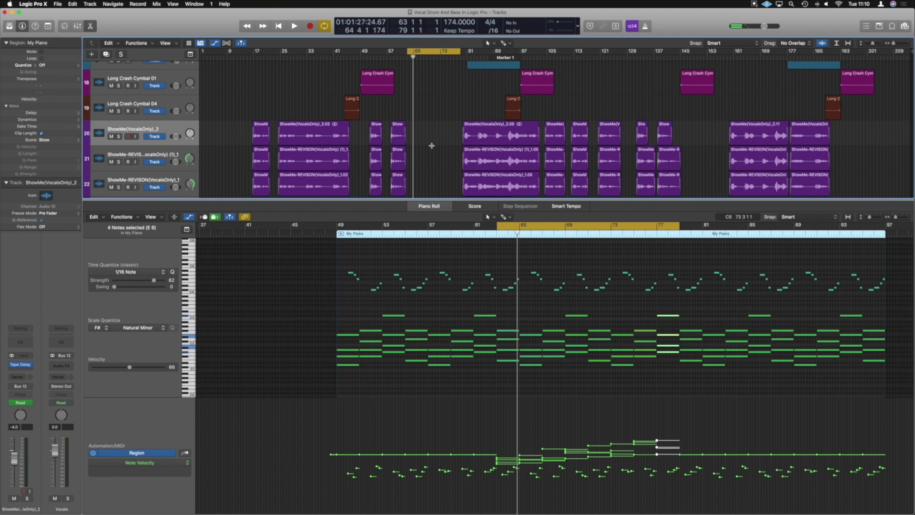
scroll(436, 139, down, 1)
- Close the Piano Roll and shrink track heights to show the whole arrangement
key(p)
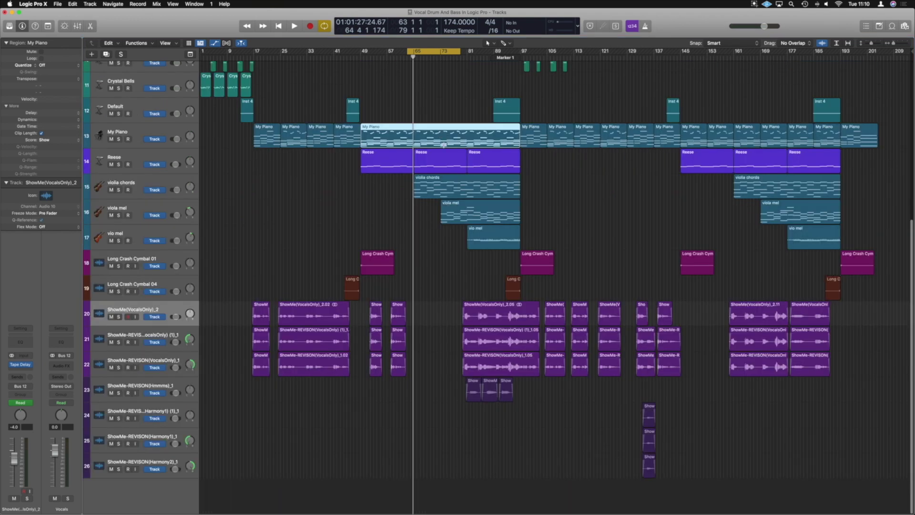
key(super+Up)
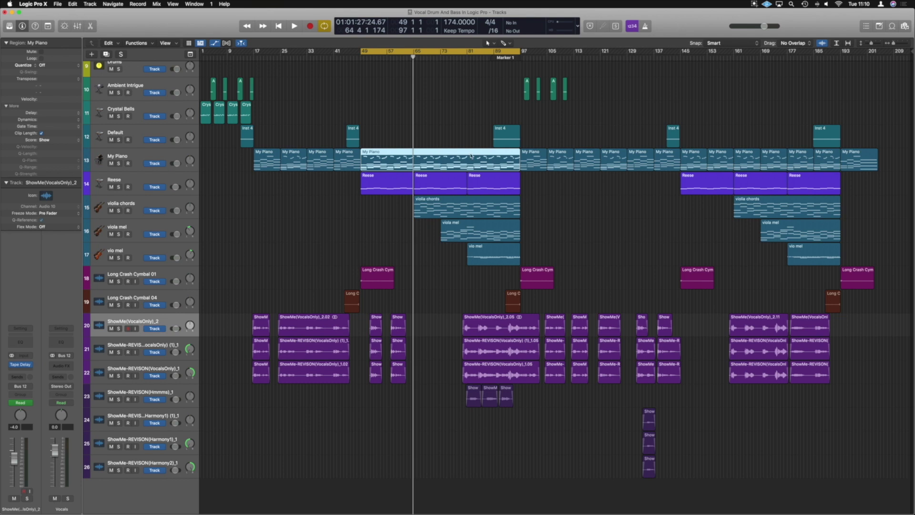
key(super+Up)
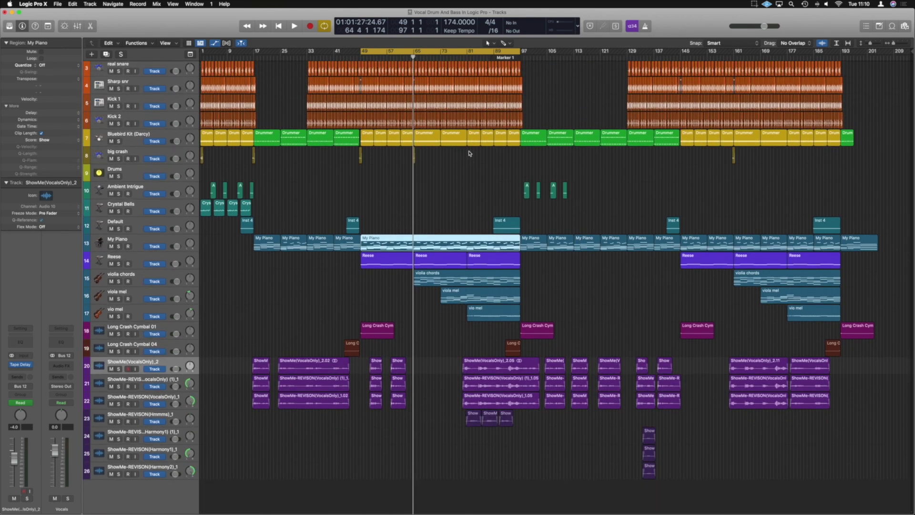
- Play from bar 49 and pull the cycle end back to bar 59
key(space)
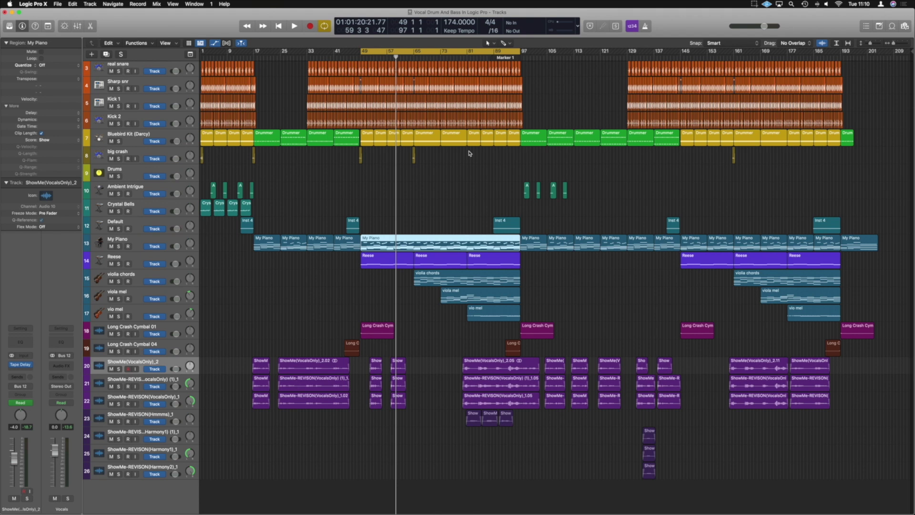
scroll(399, 260, up, 3)
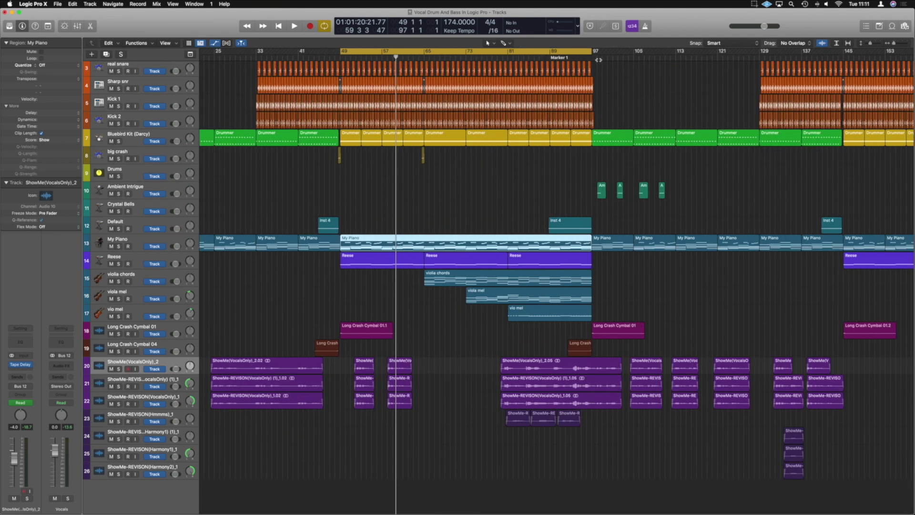
drag(590, 51, 373, 52)
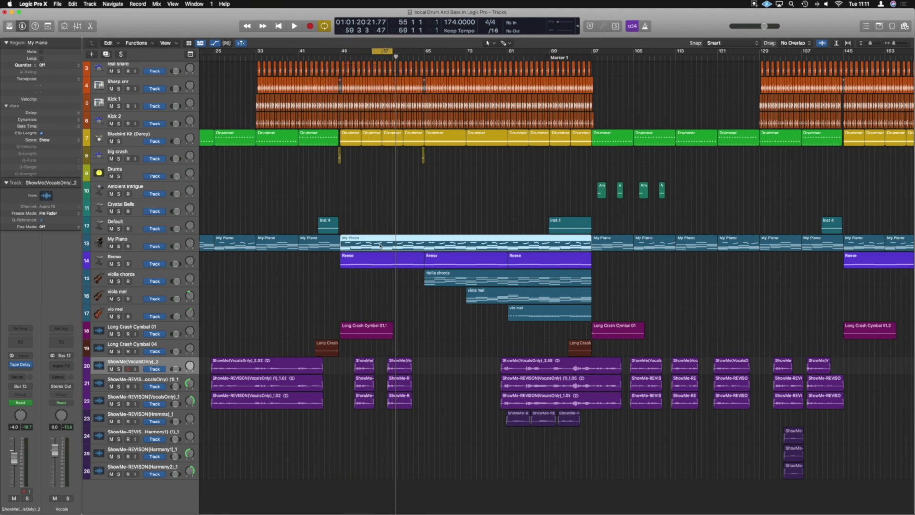
- Open the My Piano region's notes, put the playhead at bar 58 and select notes around bars 57–58
double_click(385, 239)
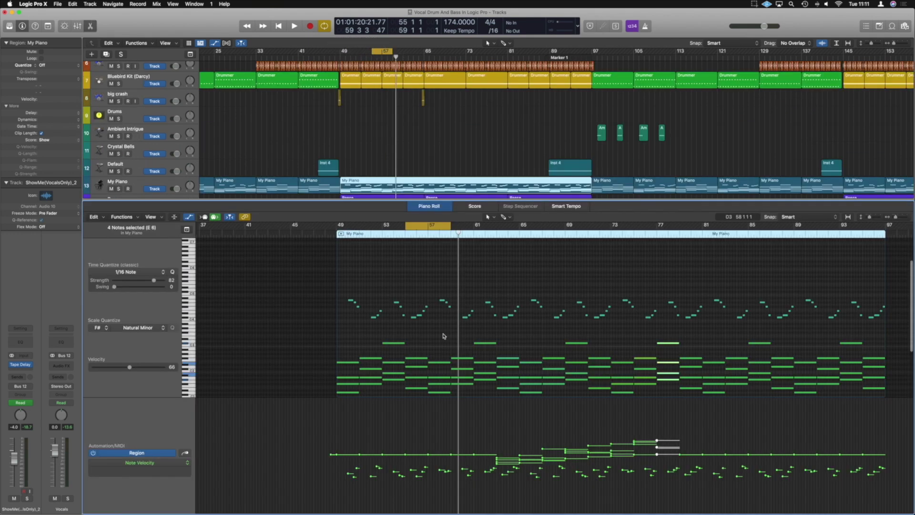
ctrl+alt+click(447, 290)
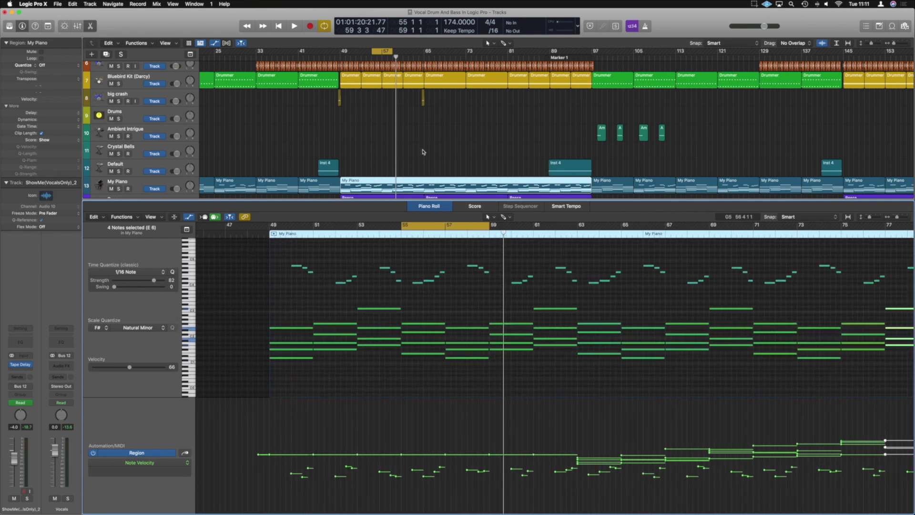
scroll(408, 128, down, 6)
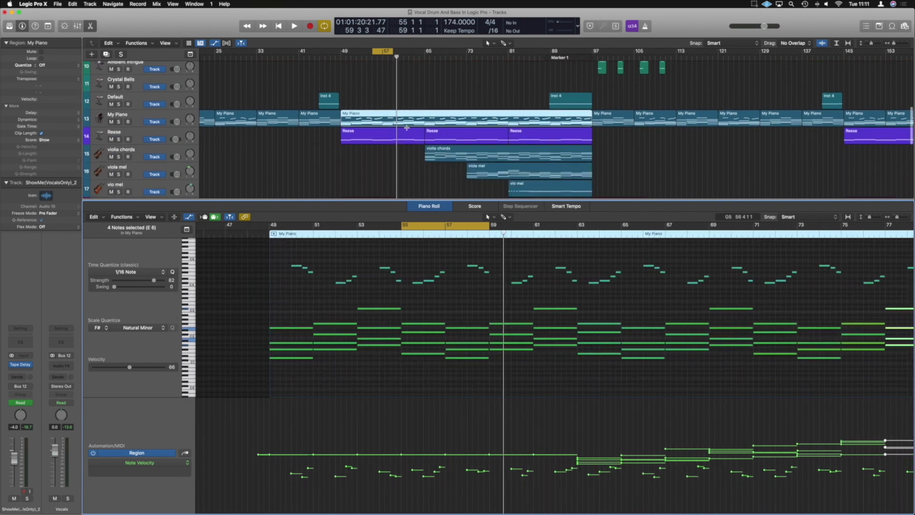
click(388, 57)
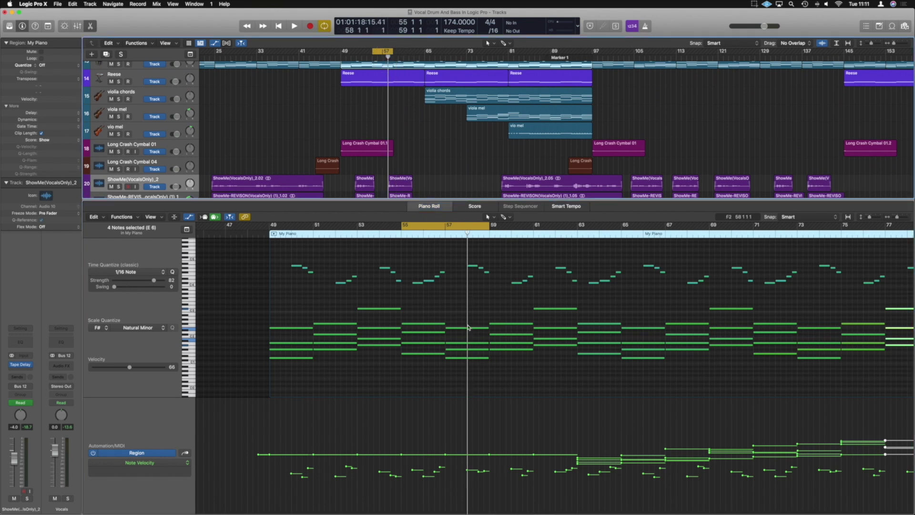
drag(481, 366, 467, 323)
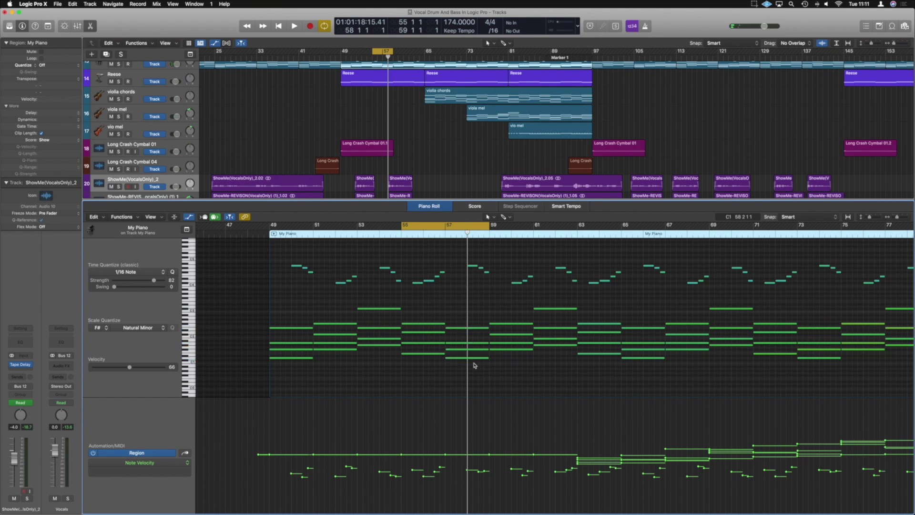
- Zoom in around bar 58 and select the chord's notes from D1 up to F2
key(t)
key(z)
click(472, 364)
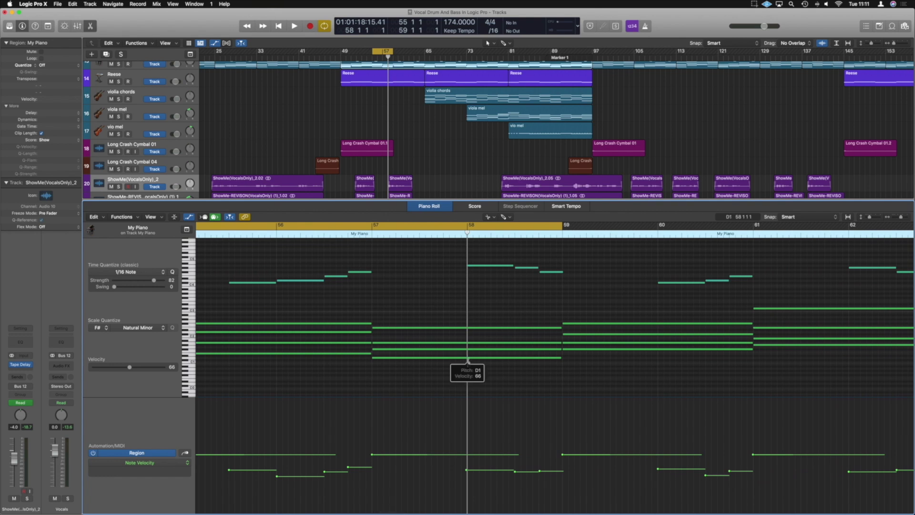
click(467, 358)
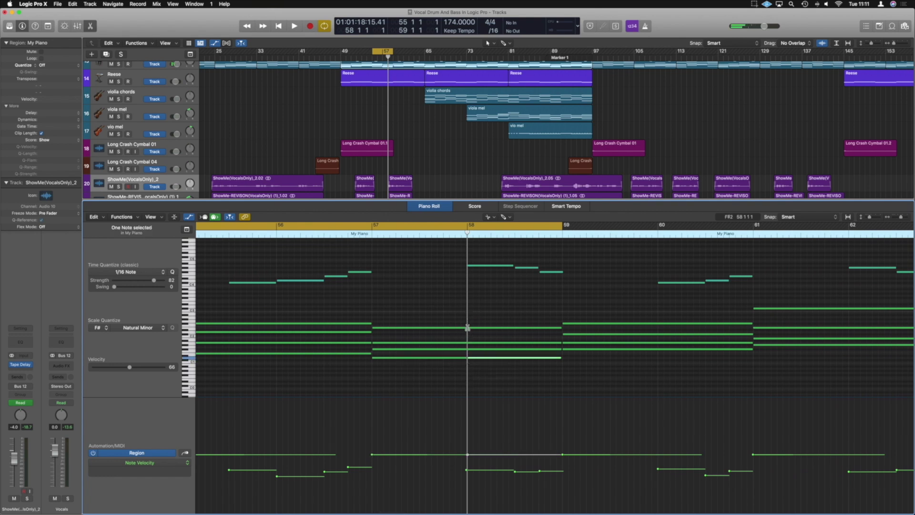
click(468, 347)
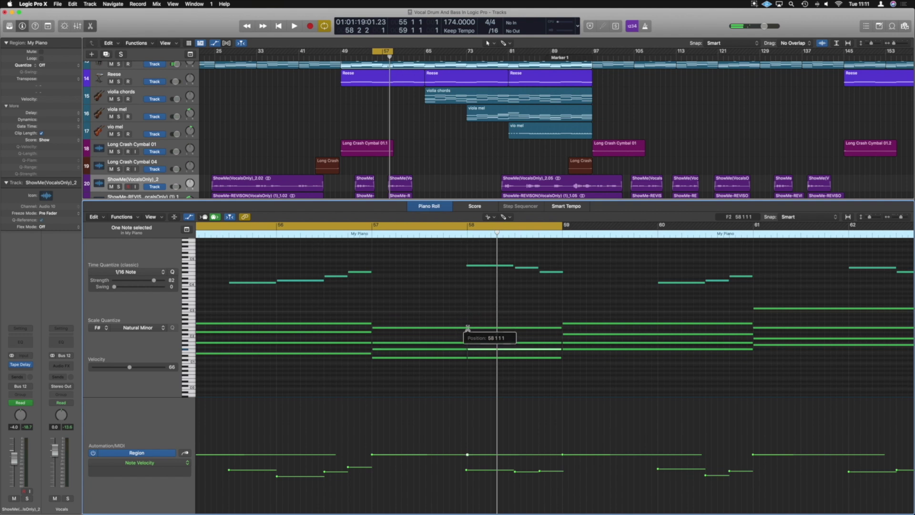
click(467, 343)
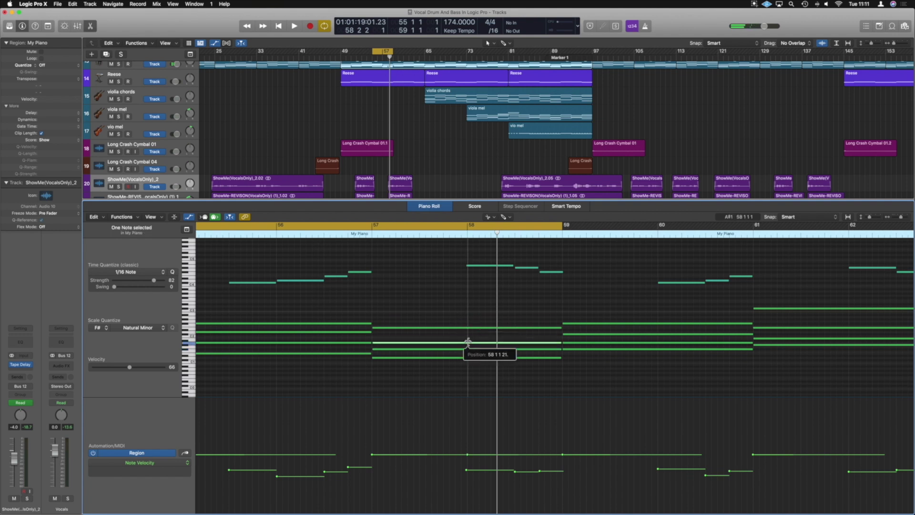
click(468, 327)
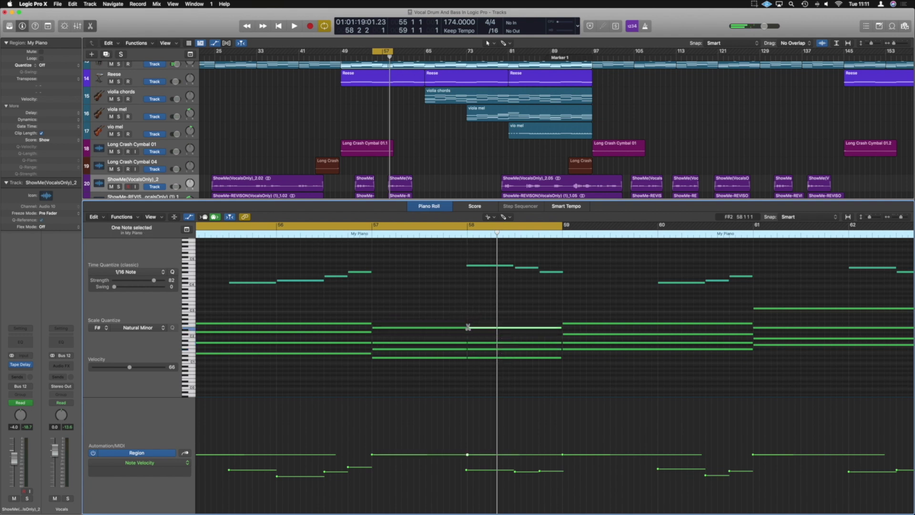
- Shorten the four-note chord before bar 58 so it ends before the bar-58 chord
scroll(474, 343, up, 5)
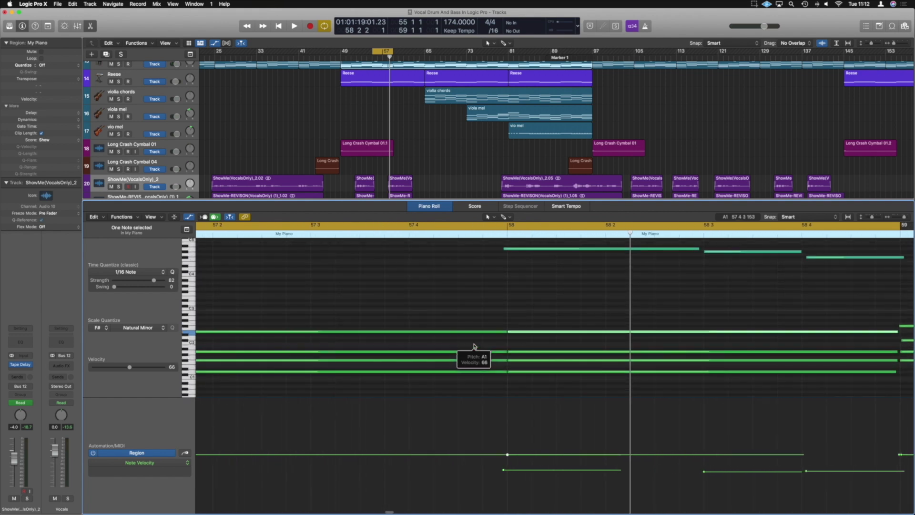
drag(507, 380, 492, 328)
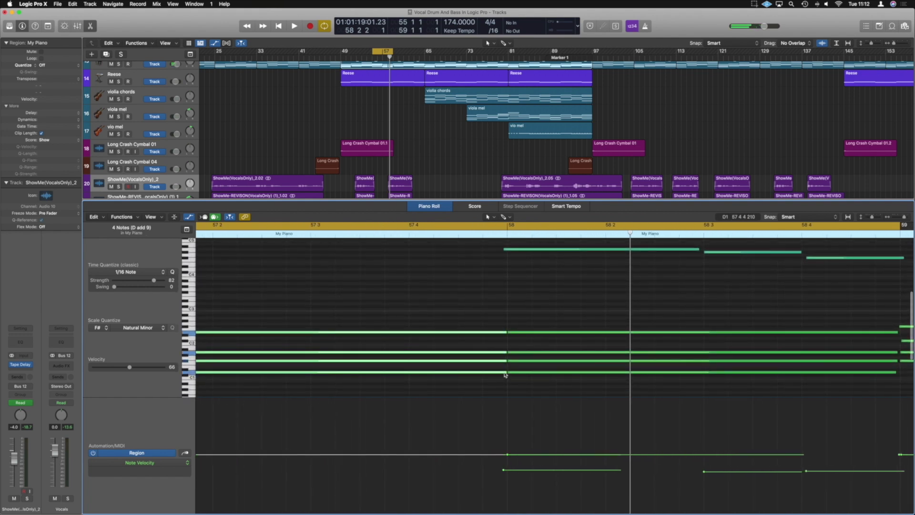
drag(505, 372, 498, 372)
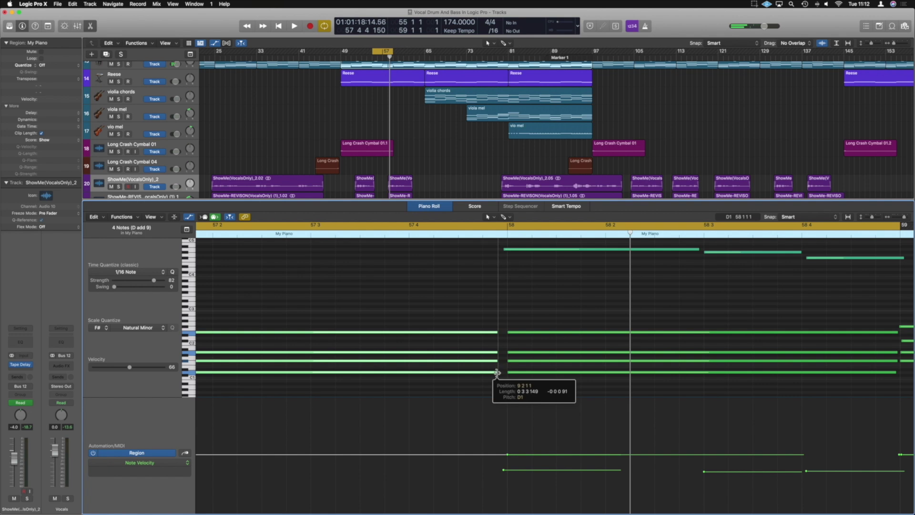
right_click(498, 376)
click(480, 379)
scroll(484, 378, up, 3)
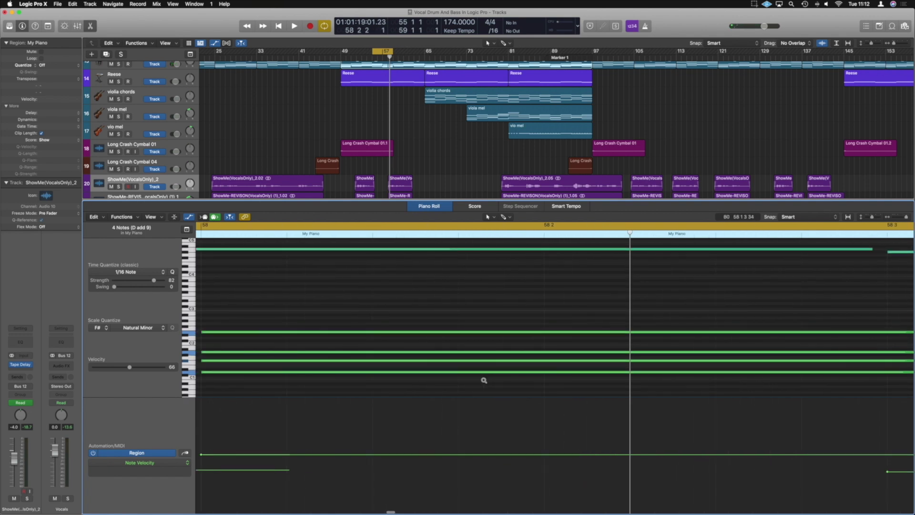
drag(438, 373, 439, 373)
click(438, 360)
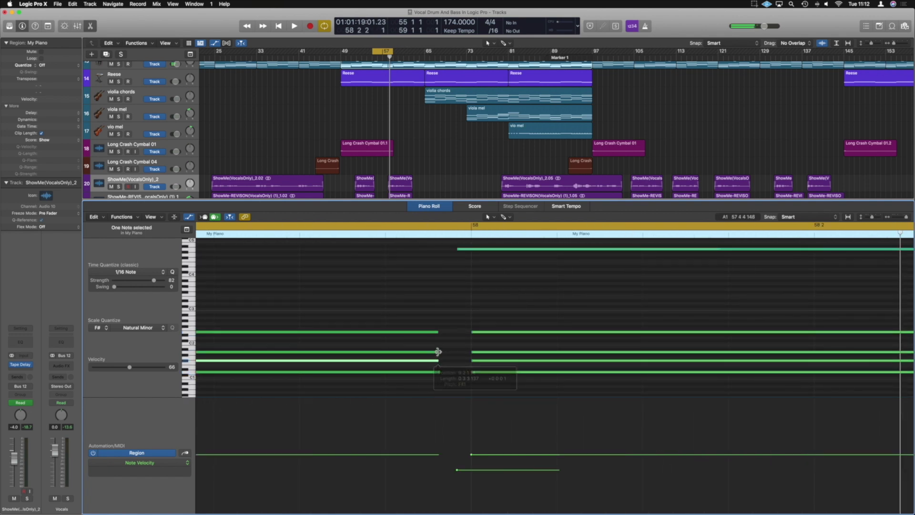
drag(440, 332, 441, 332)
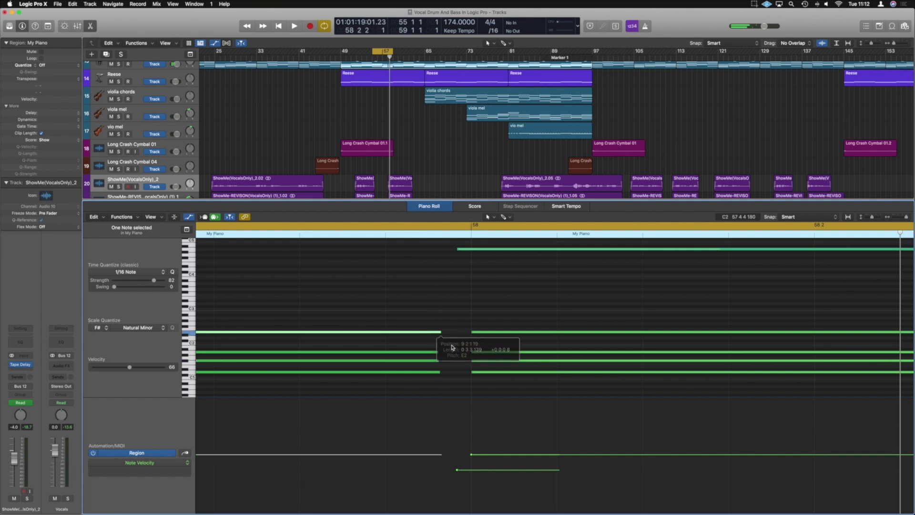
- Start the bar-58 chord notes slightly later, at 58 1 1 1, and play back the trimmed chords
scroll(455, 351, right, 2)
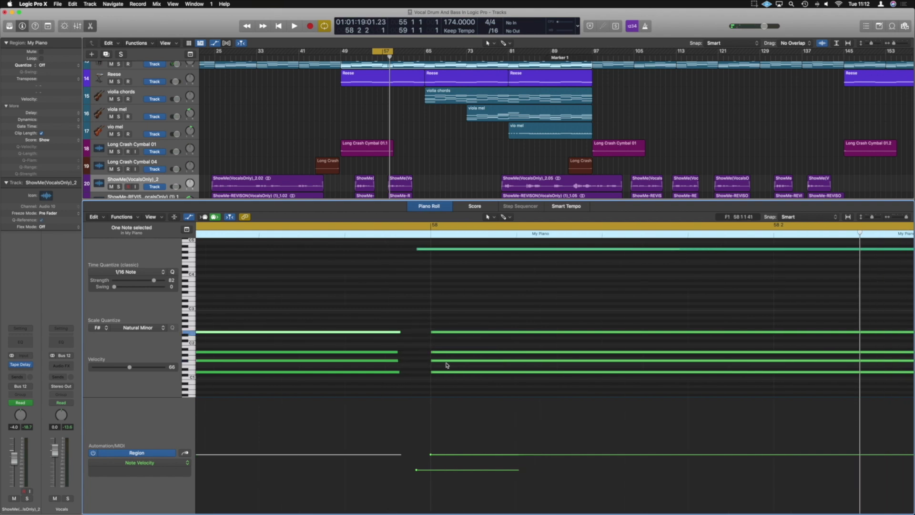
scroll(447, 365, up, 3)
drag(433, 330, 433, 306)
click(430, 248)
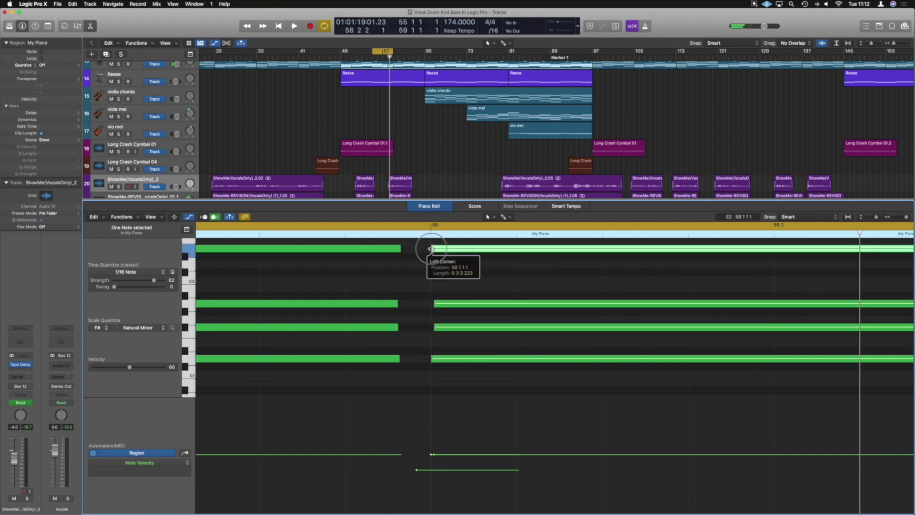
drag(430, 248, 424, 253)
scroll(423, 252, up, 3)
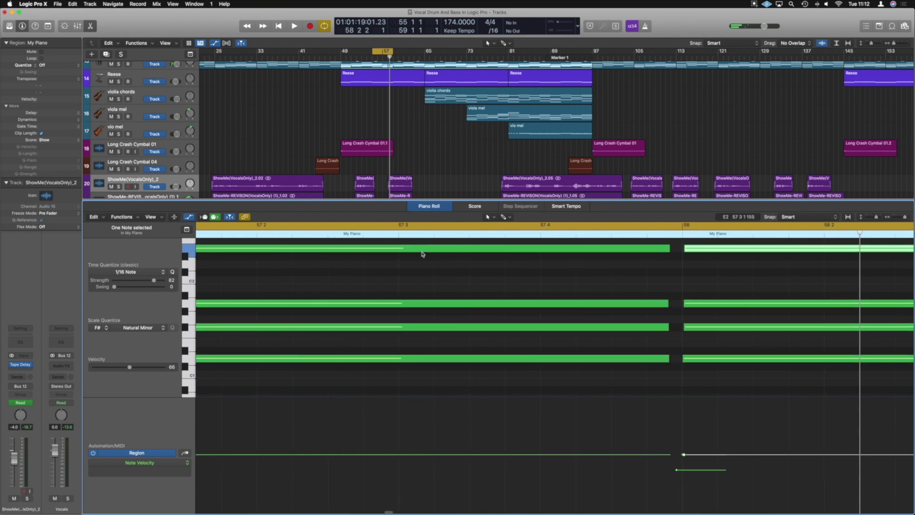
key(space)
scroll(427, 255, down, 4)
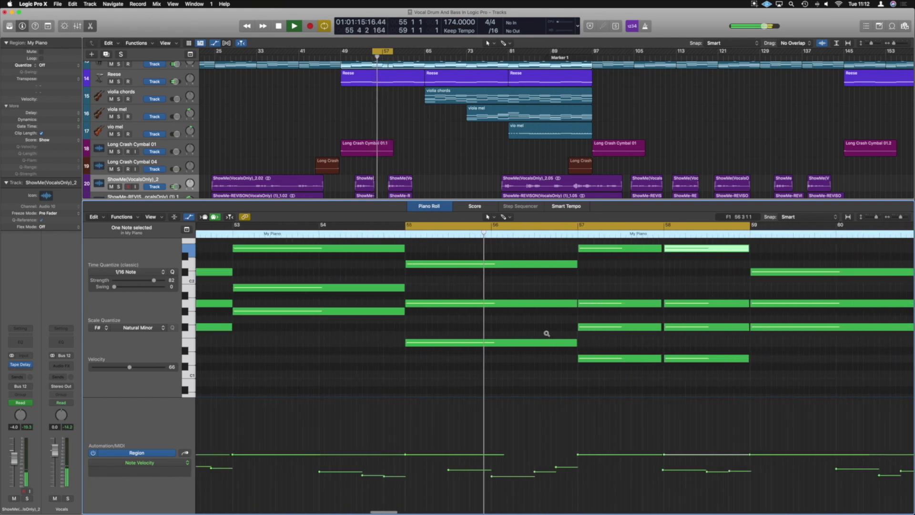
- Select the four-note bar-58 chord, lower its velocity to 53, and audition it
key(space)
drag(595, 385, 548, 239)
drag(547, 456, 547, 467)
key(space)
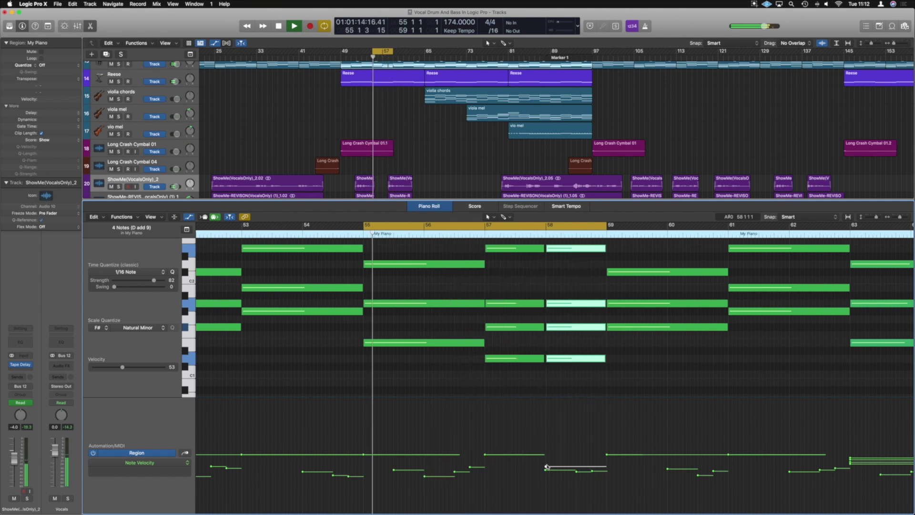
- Apply MIDI Transform Humanize to the bar-58 chord, randomizing velocities by up to 10
click(125, 217)
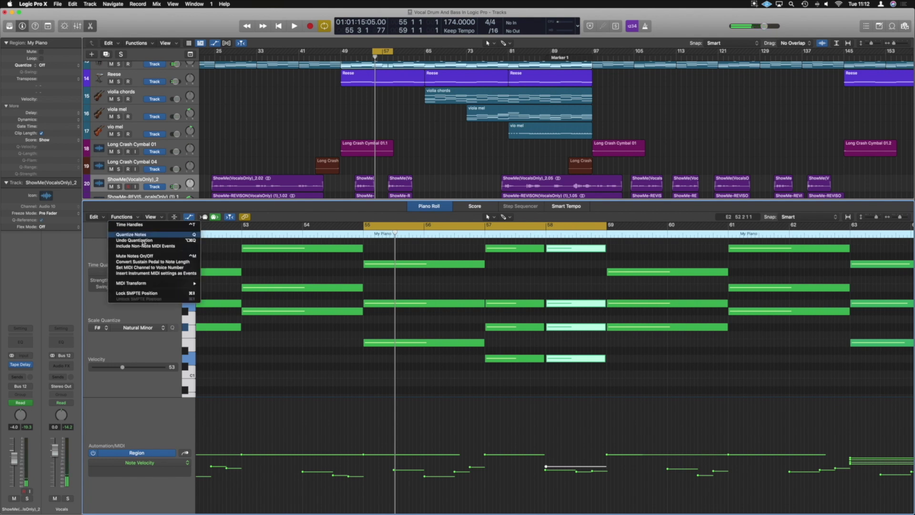
mouse_move(142, 284)
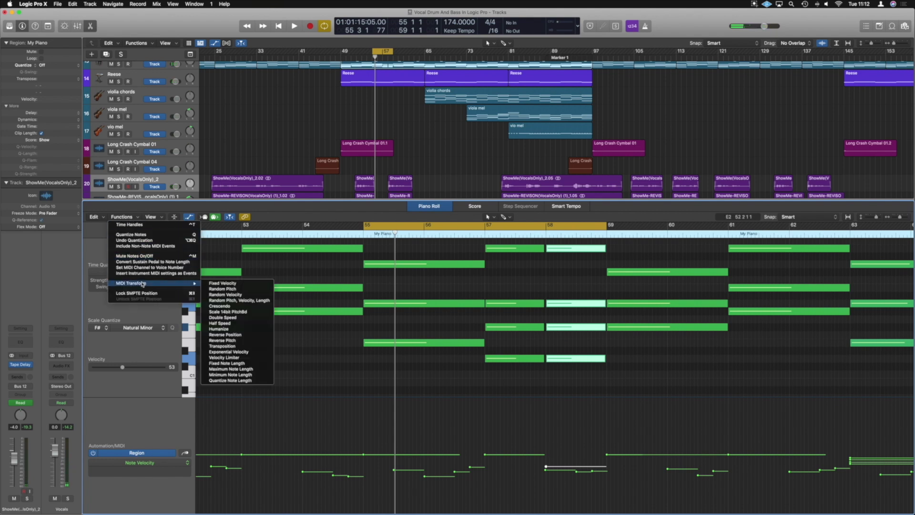
click(238, 329)
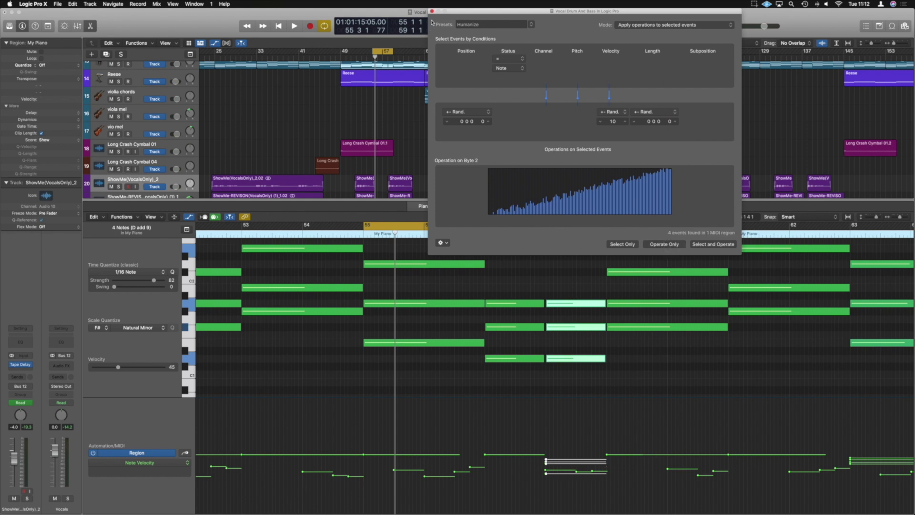
key(super+w)
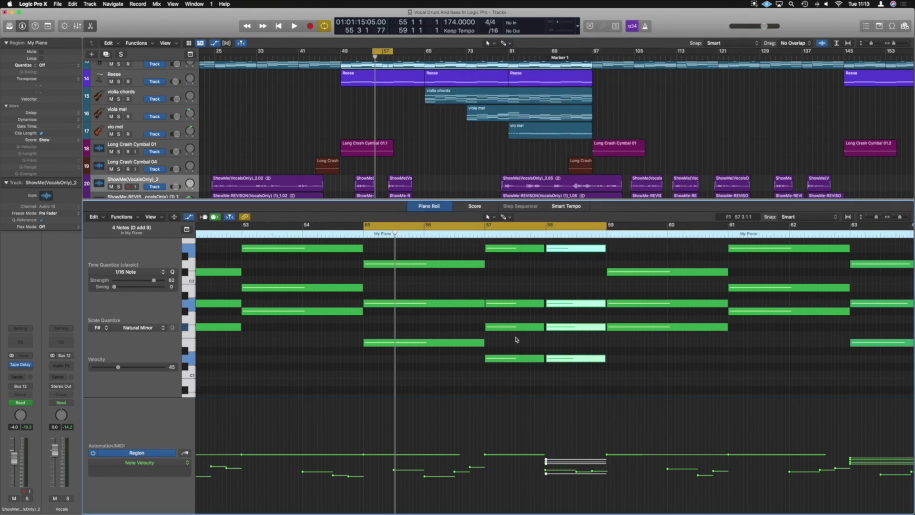
- Play the section and zoom in on the bar-58 chord across bars 57–59
key(space)
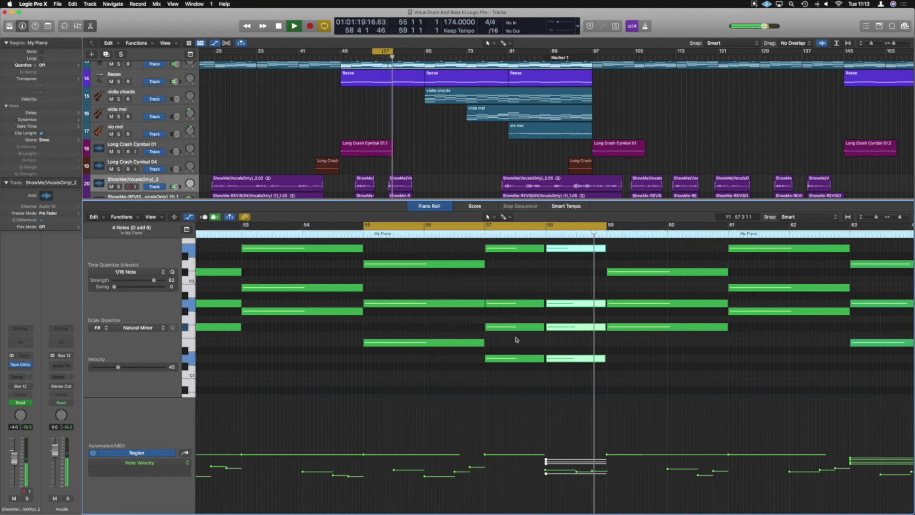
ctrl+alt+click(613, 346)
key(space)
ctrl+alt+click(614, 345)
click(705, 338)
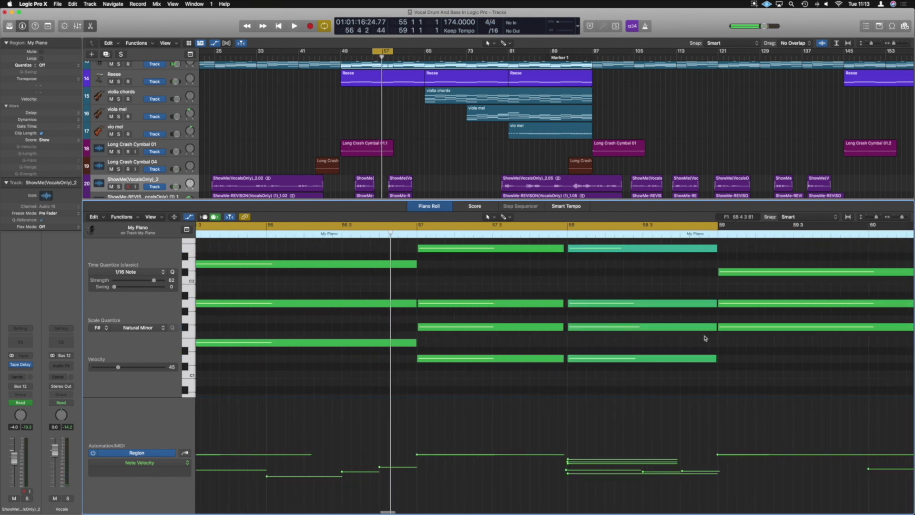
key(super+z)
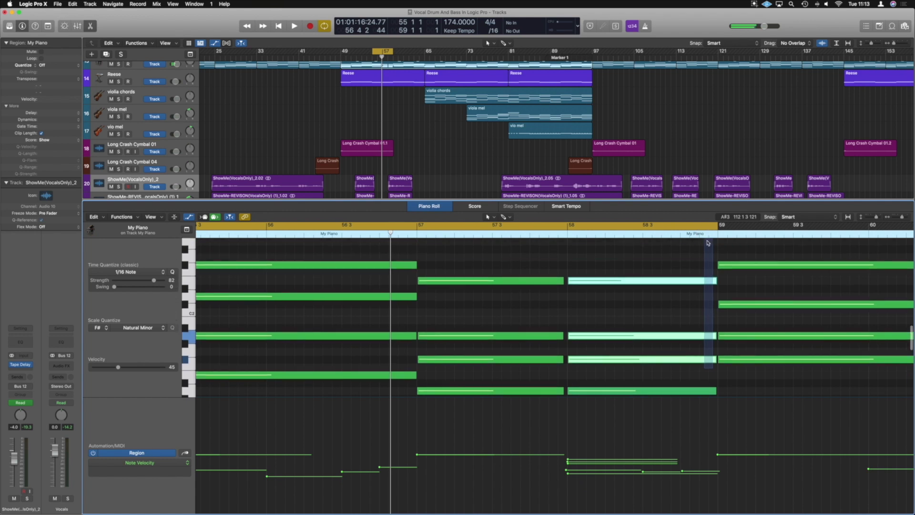
scroll(714, 339, up, 3)
drag(714, 280, 711, 283)
click(623, 316)
ctrl+alt+click(622, 317)
scroll(624, 319, right, 1)
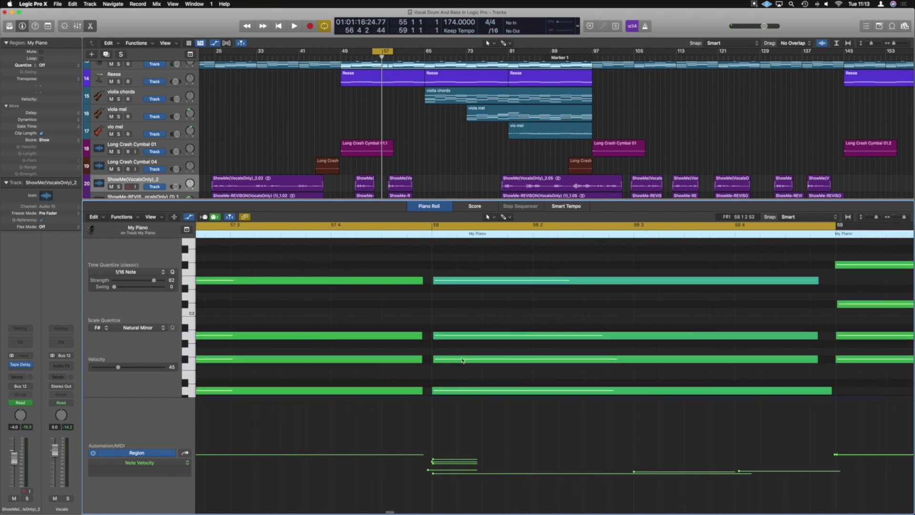
- Move a bar-58 note up to A1, nudge the E2 note later, and lower one note's velocity to 36
drag(444, 360, 452, 337)
drag(441, 284, 449, 284)
key(space)
ctrl+alt+click(449, 283)
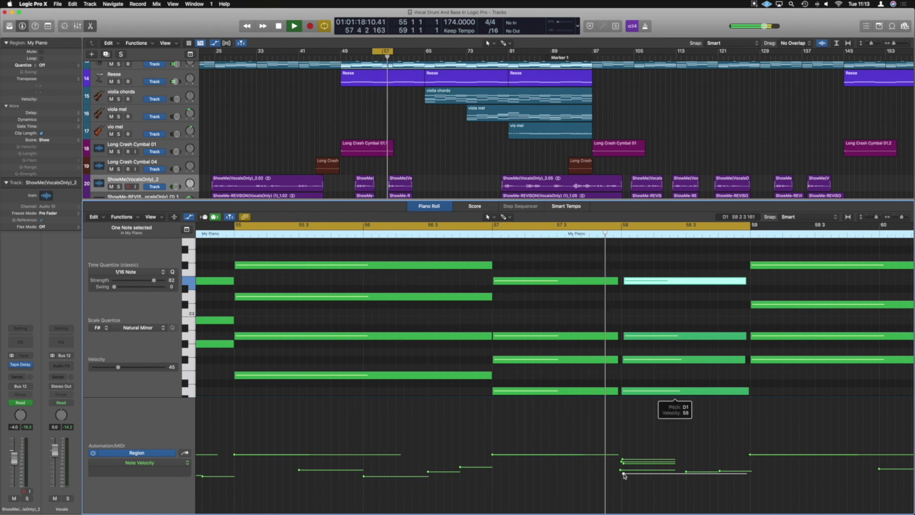
drag(623, 473, 625, 483)
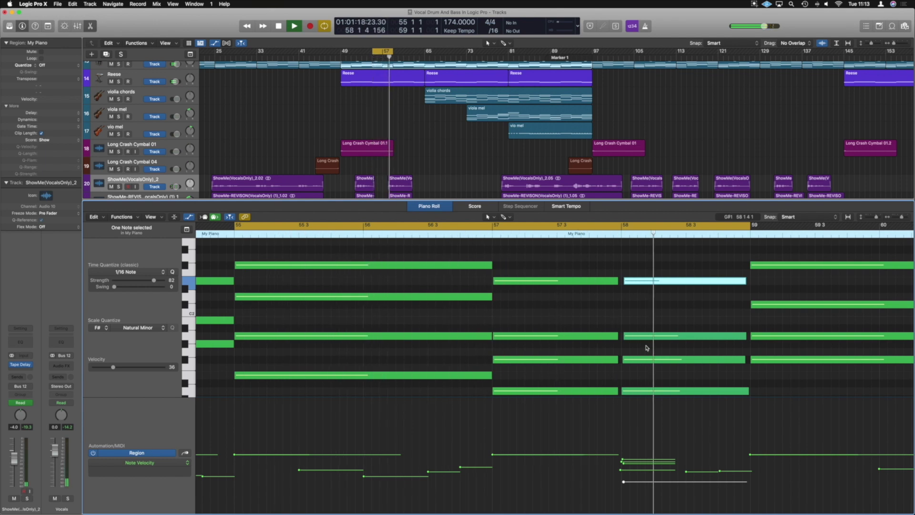
scroll(646, 348, down, 3)
- Stop playback and set the cycle to match the My Piano region, bars 49–97, with Cmd-U
key(space)
scroll(404, 141, down, 3)
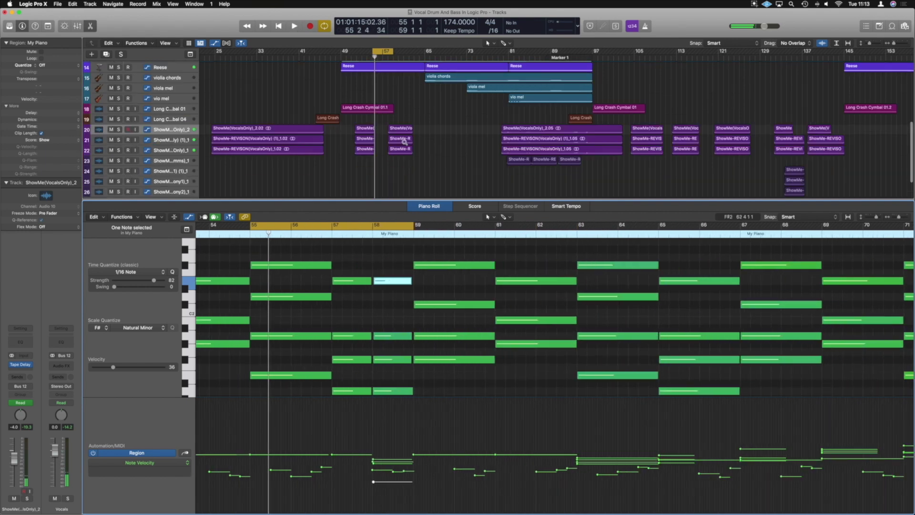
scroll(404, 141, down, 2)
scroll(404, 114, up, 5)
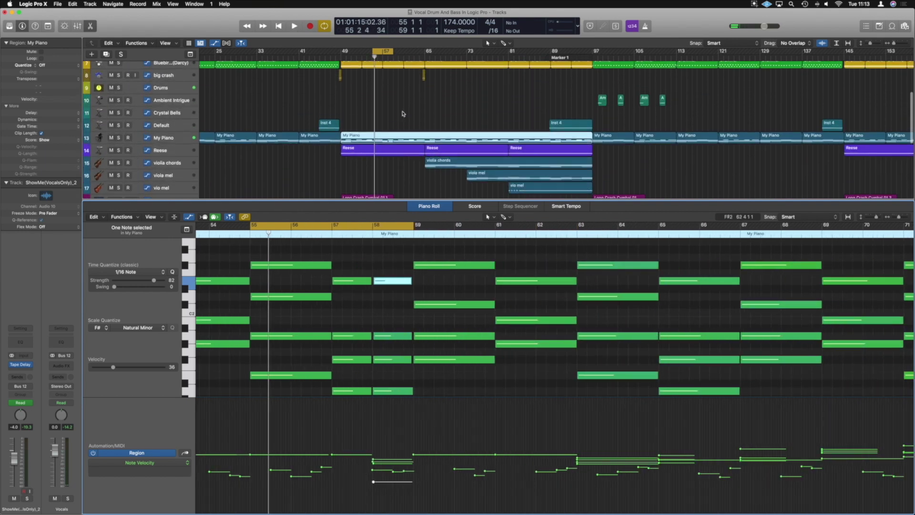
click(380, 54)
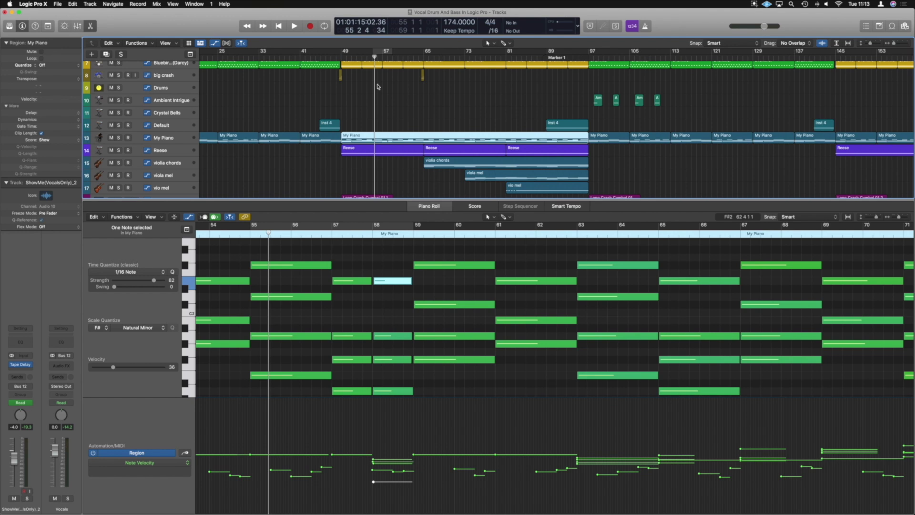
key(super+u)
click(414, 124)
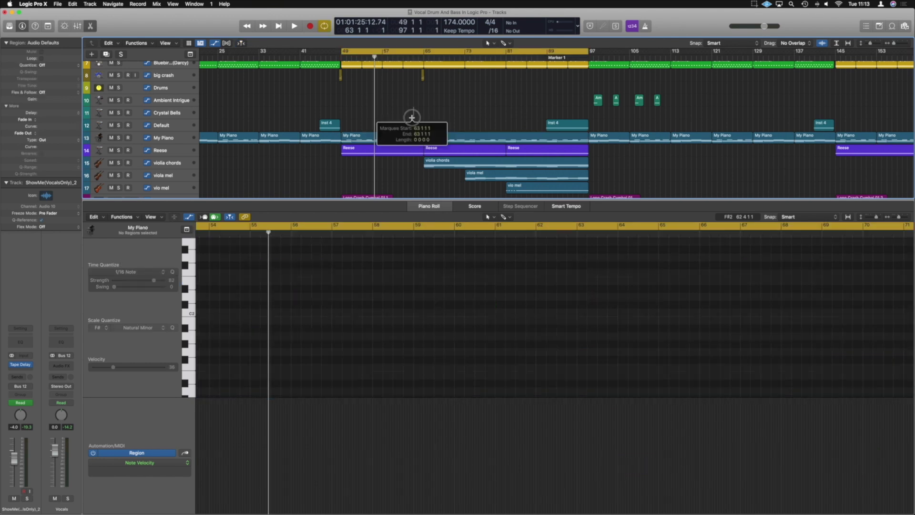
- Close the Piano Roll editor and move the cycle start to bar 81
scroll(424, 126, down, 3)
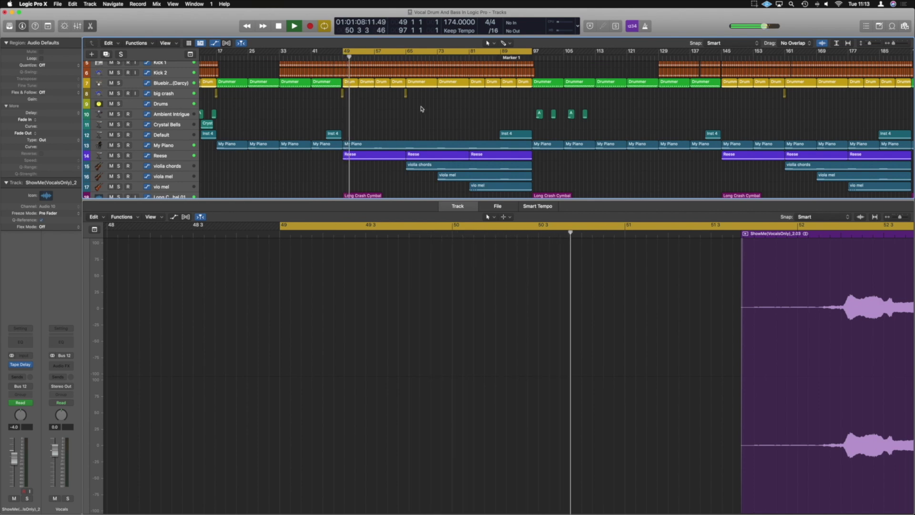
scroll(421, 109, down, 1)
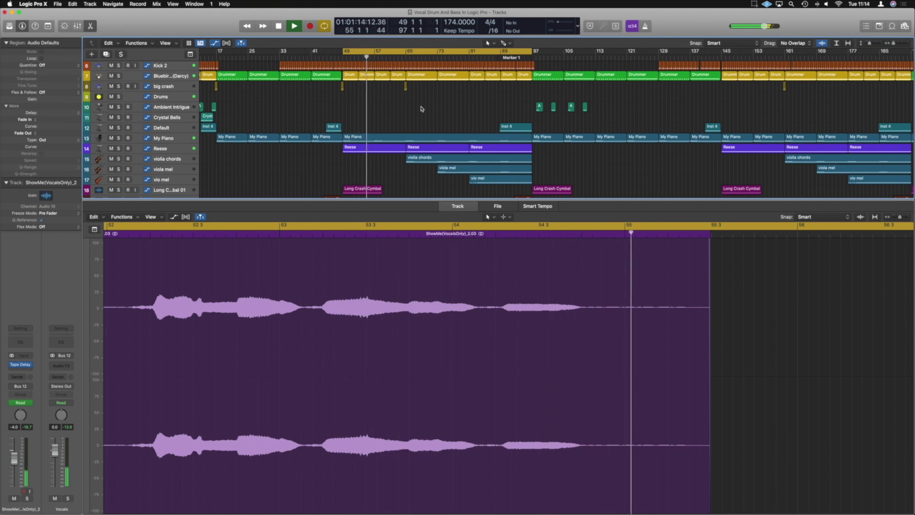
key(e)
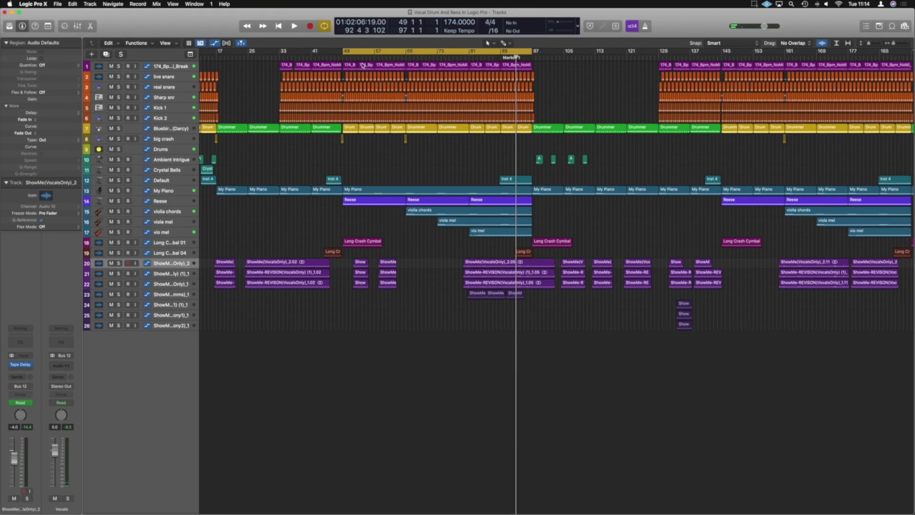
drag(343, 51, 470, 51)
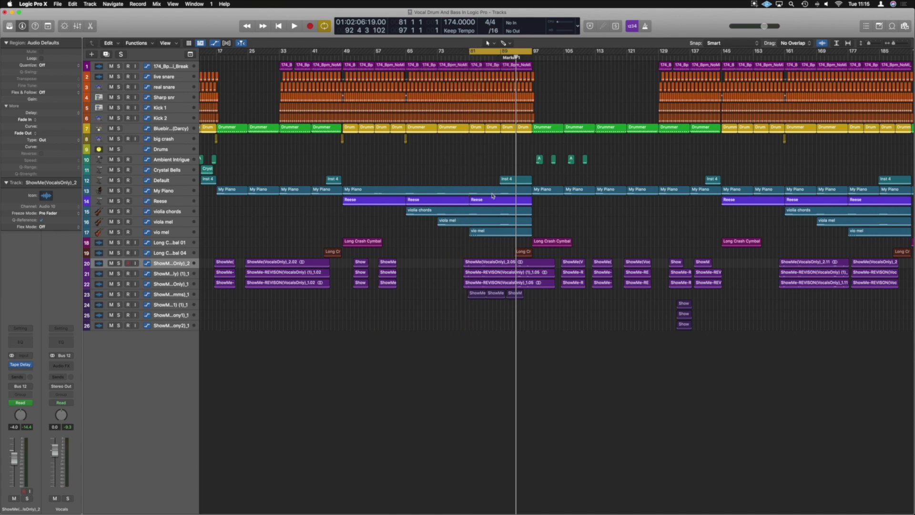
- Make track lanes taller and open the My Piano region's notes, fitted in the Piano Roll
key(super+Down)
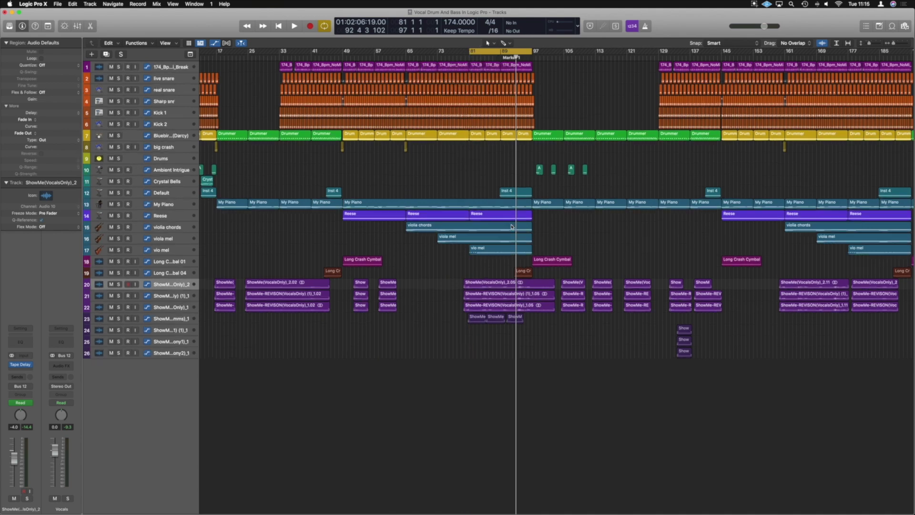
click(498, 220)
double_click(498, 220)
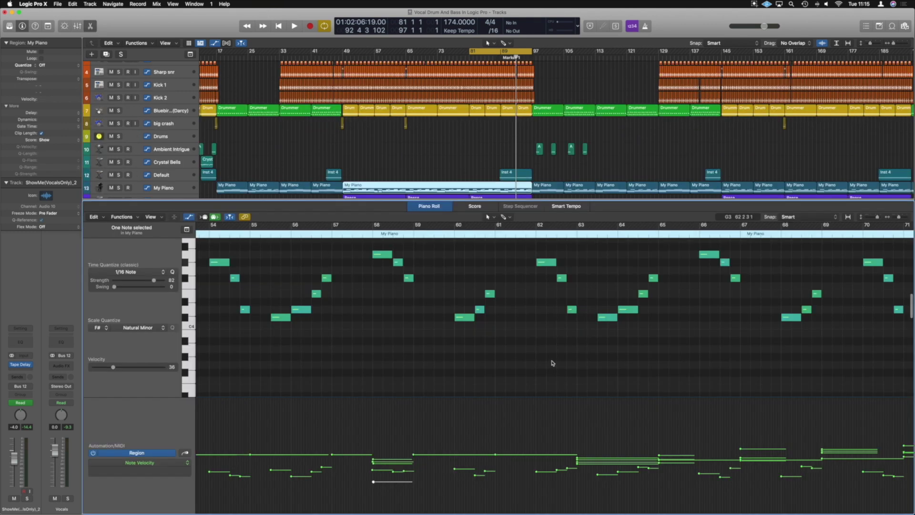
key(z)
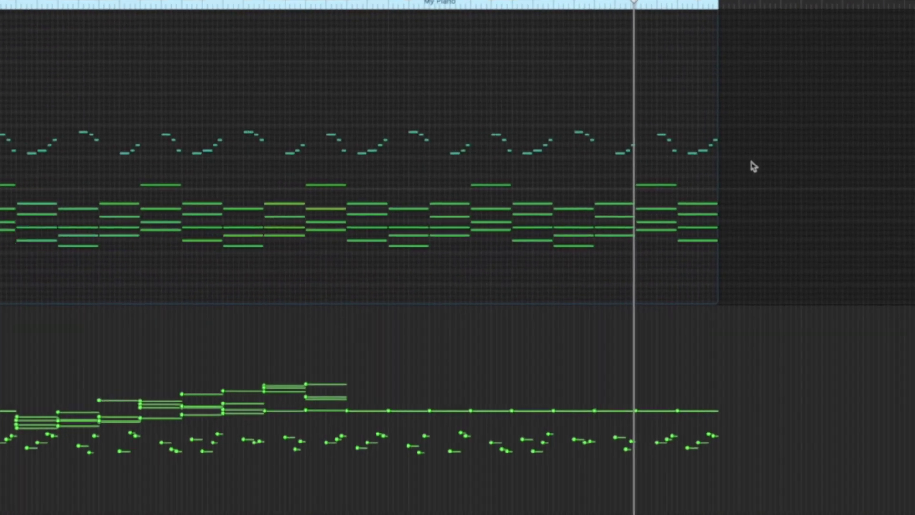
- Select the melody notes in the later bars, raise their velocities, and play back to check
drag(666, 318, 524, 296)
drag(482, 117, 394, 117)
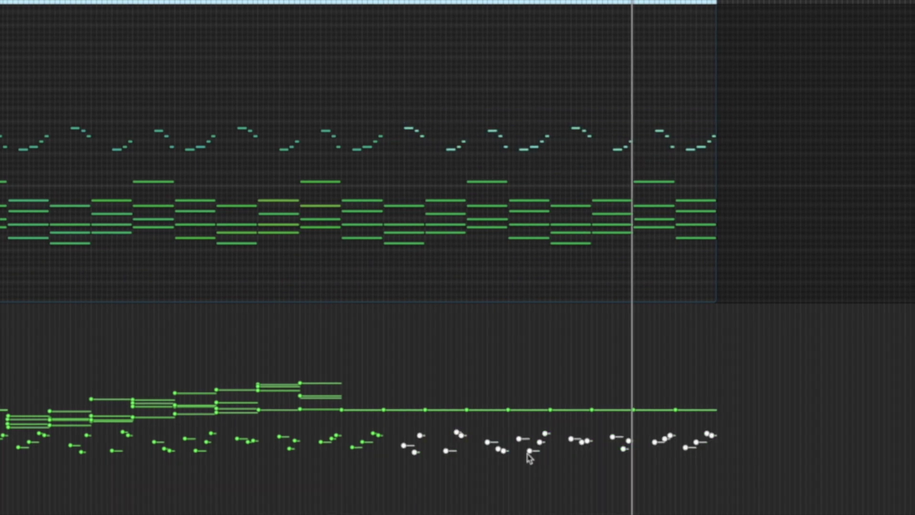
drag(527, 455, 519, 421)
key(space)
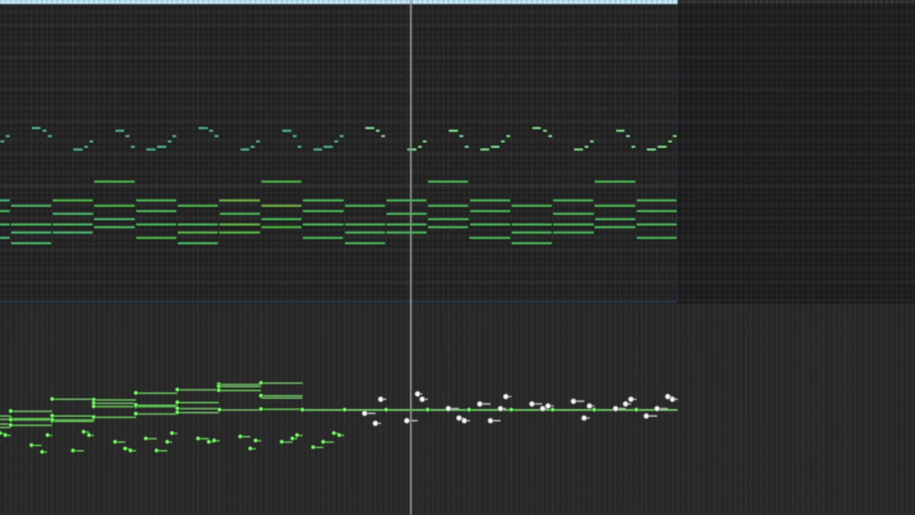
click(484, 422)
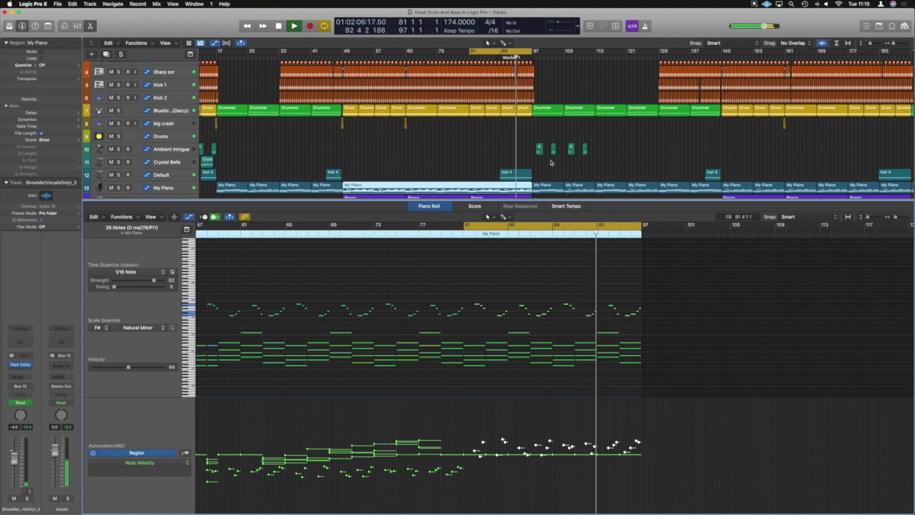
scroll(545, 174, left, 1)
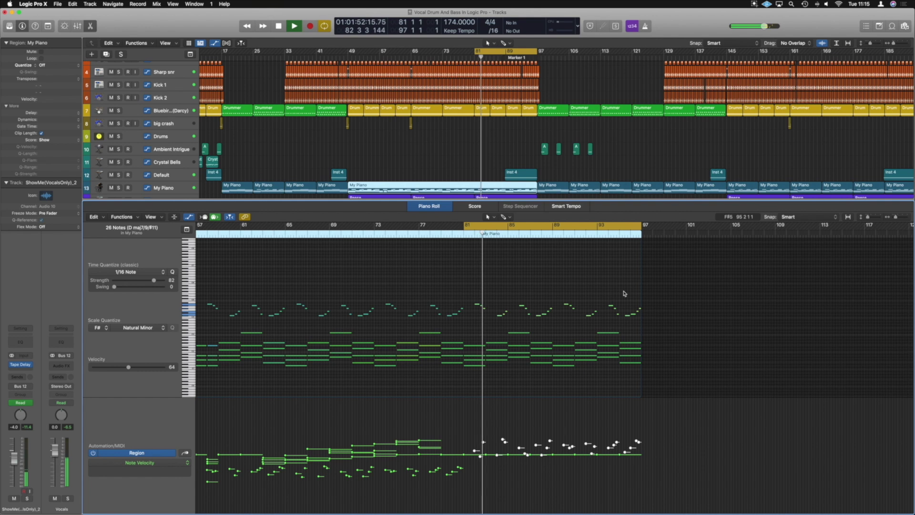
- Stop playback, select the 32 chord notes in bars 81–97, and bring up the Functions menu
key(space)
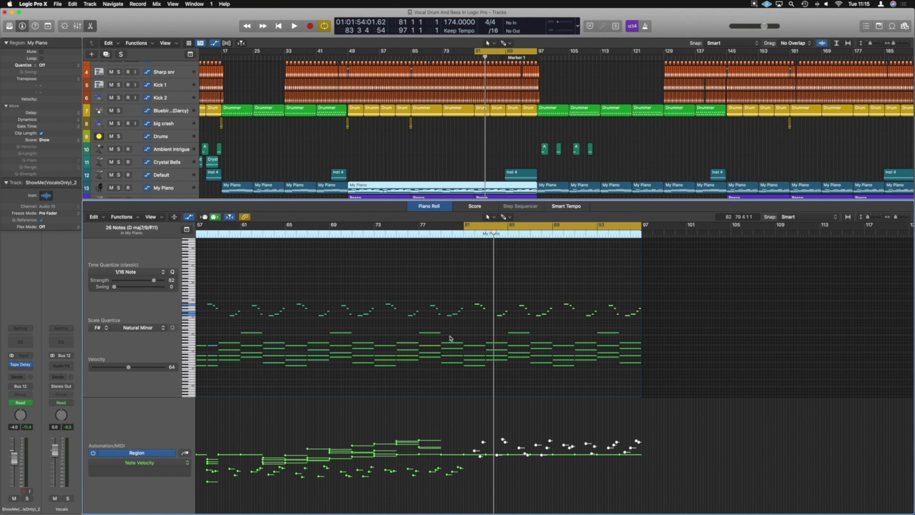
drag(466, 335, 641, 387)
click(123, 217)
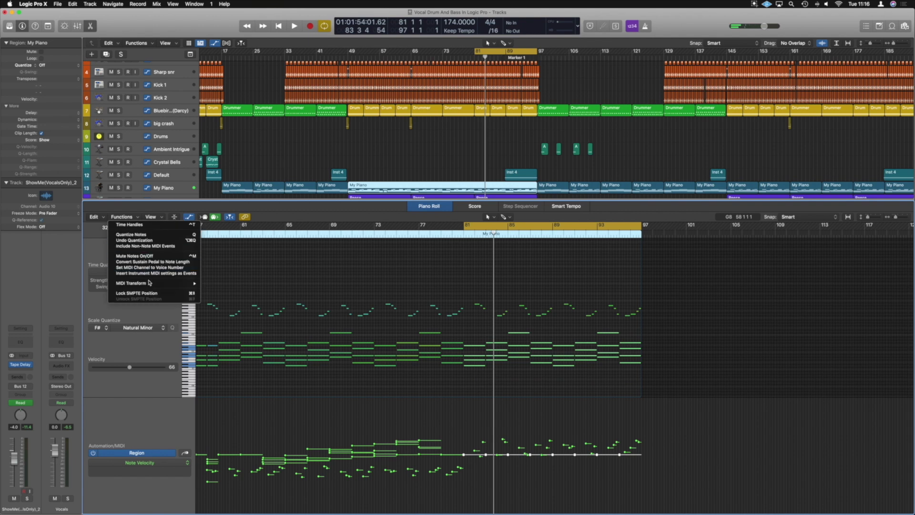
- Apply MIDI Transform Humanize to the selected chords and nudge all their velocities up
mouse_move(184, 285)
click(248, 330)
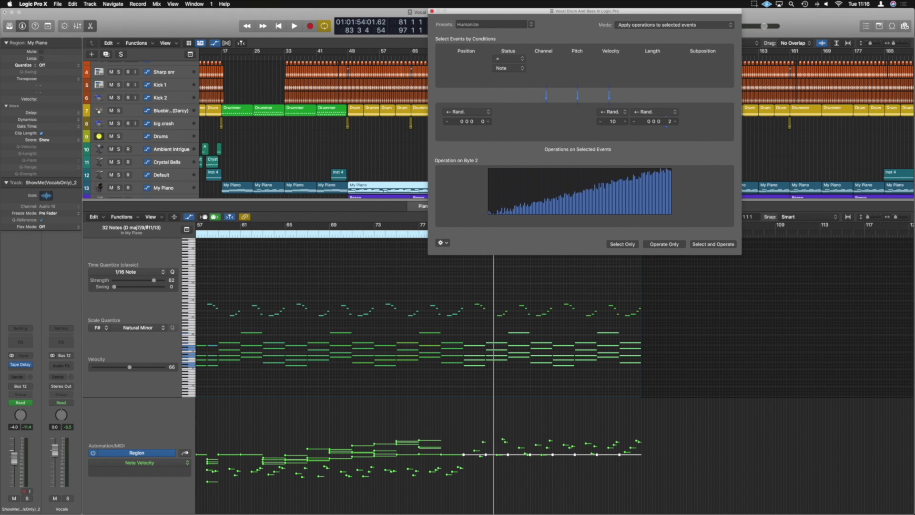
click(665, 244)
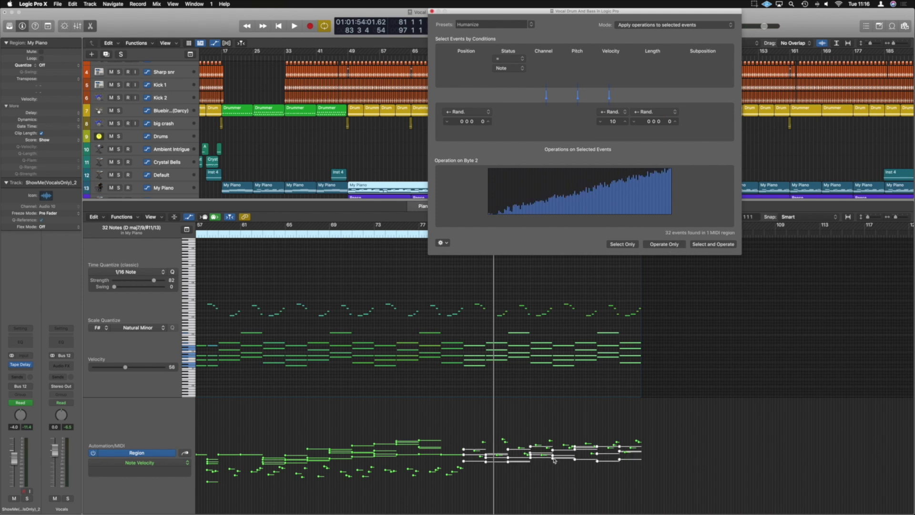
drag(554, 460, 553, 452)
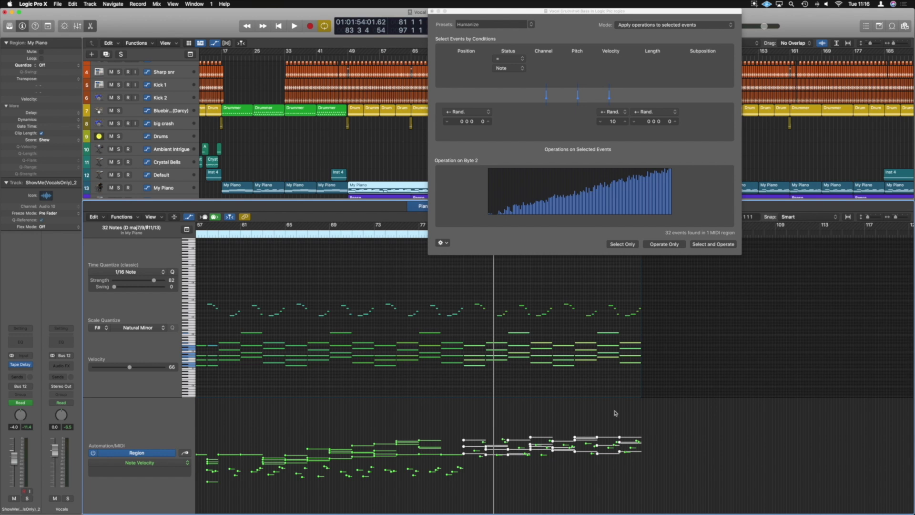
click(567, 461)
- Raise the later 16 chord notes, then the last 7 higher still, and audition the crescendo
drag(637, 372, 551, 332)
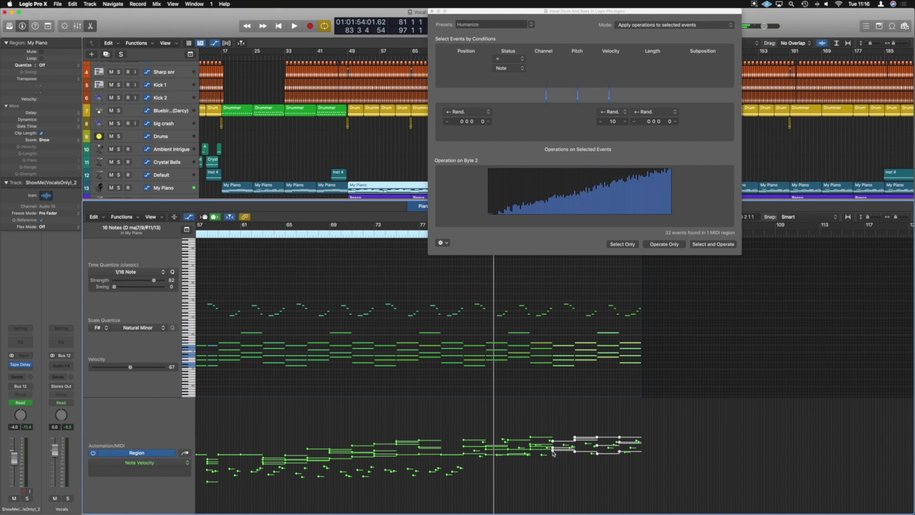
drag(554, 454, 585, 431)
click(650, 370)
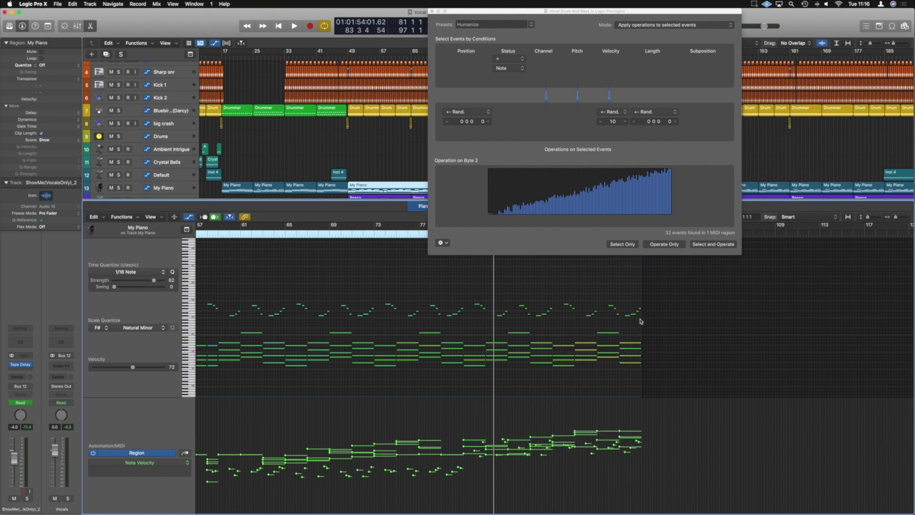
drag(612, 303, 648, 330)
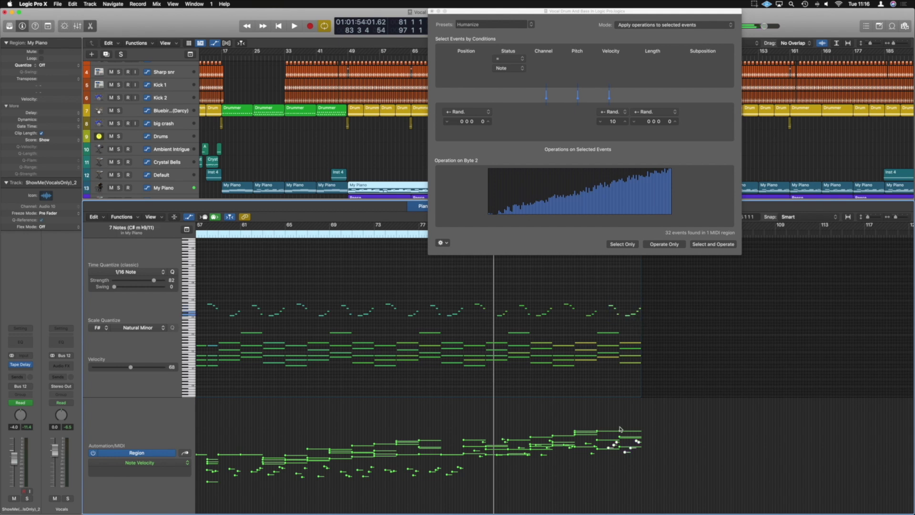
drag(625, 454, 628, 439)
click(611, 288)
key(space)
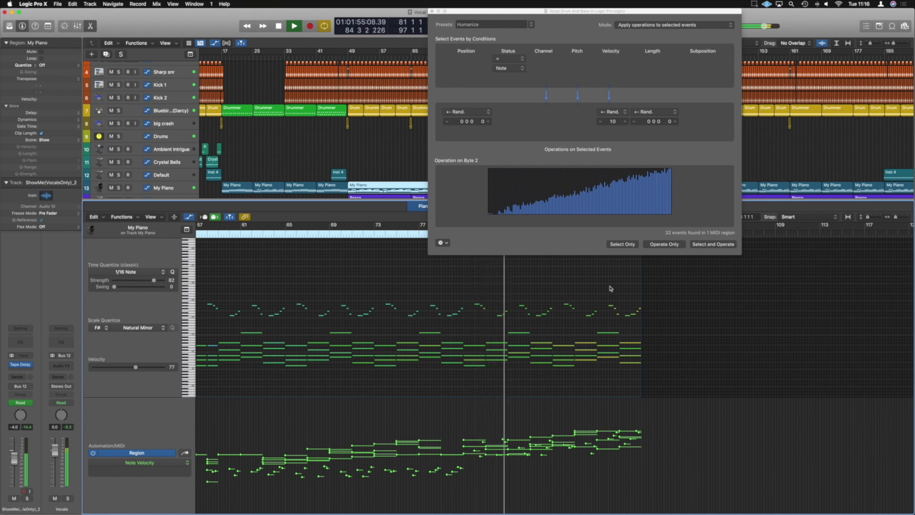
click(432, 11)
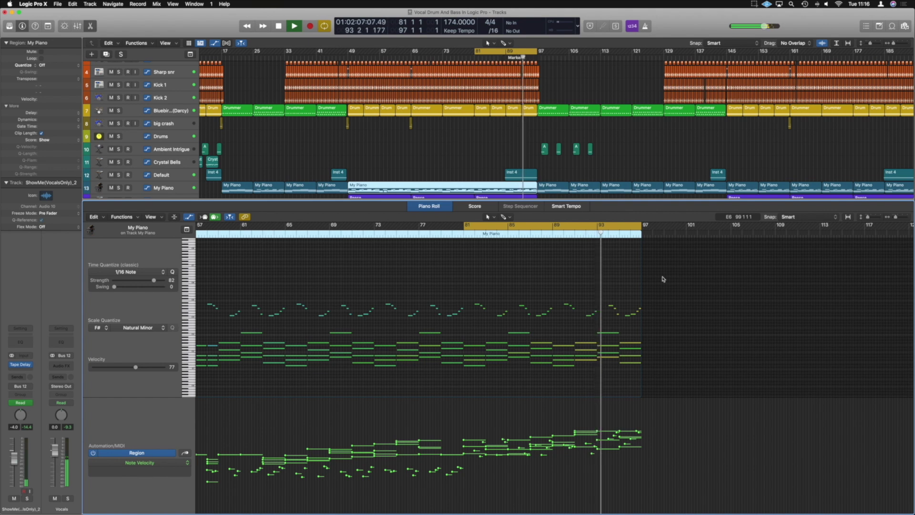
- Turn the cycle off and close the Piano Roll to show all 26 tracks
scroll(543, 249, down, 5)
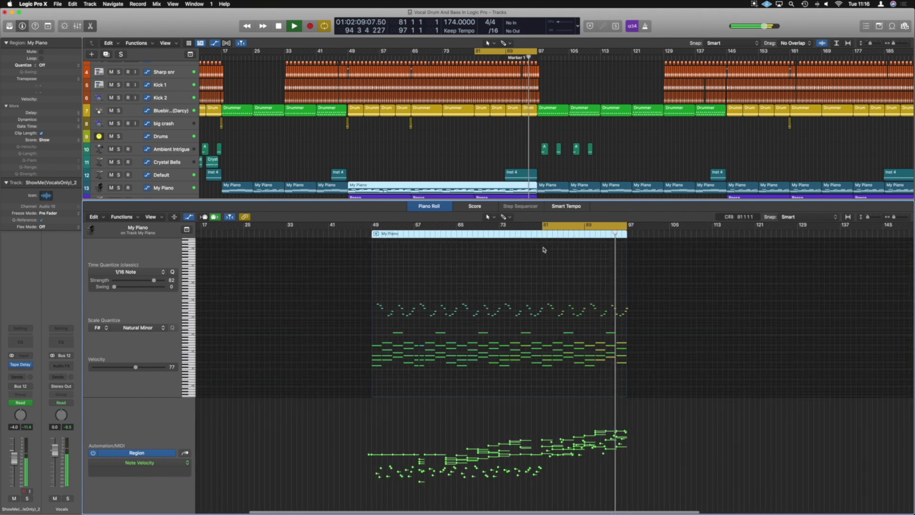
click(555, 227)
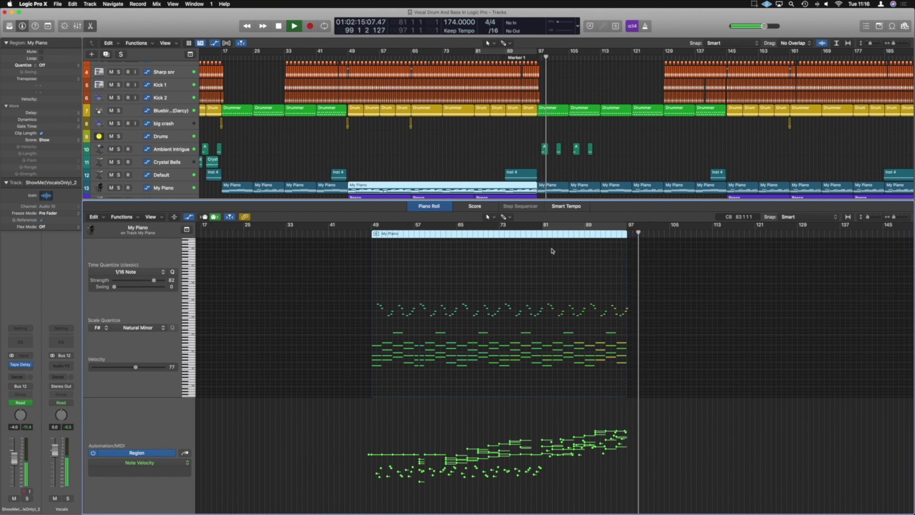
key(e)
key(space)
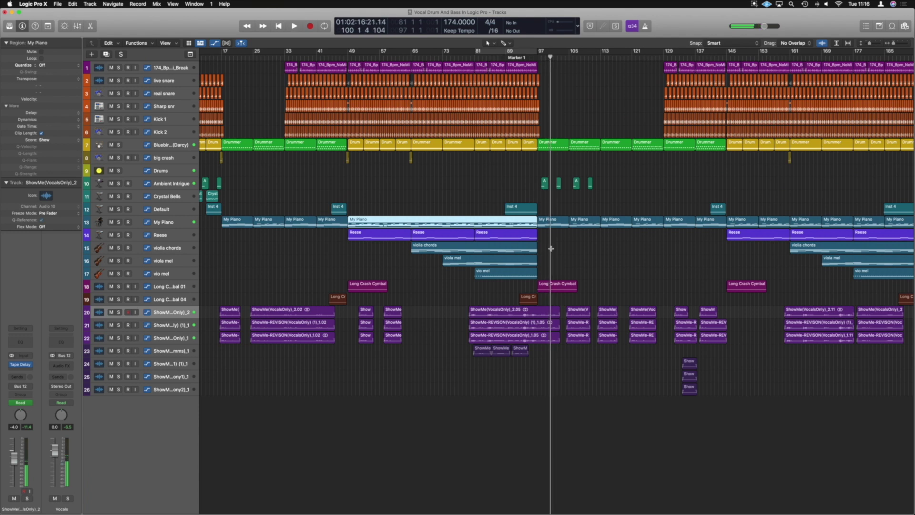
click(544, 234)
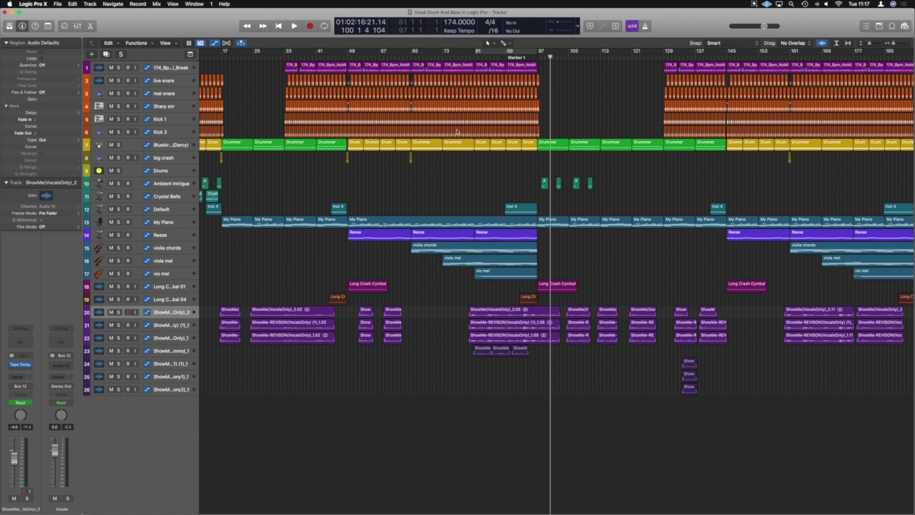
scroll(651, 260, right, 3)
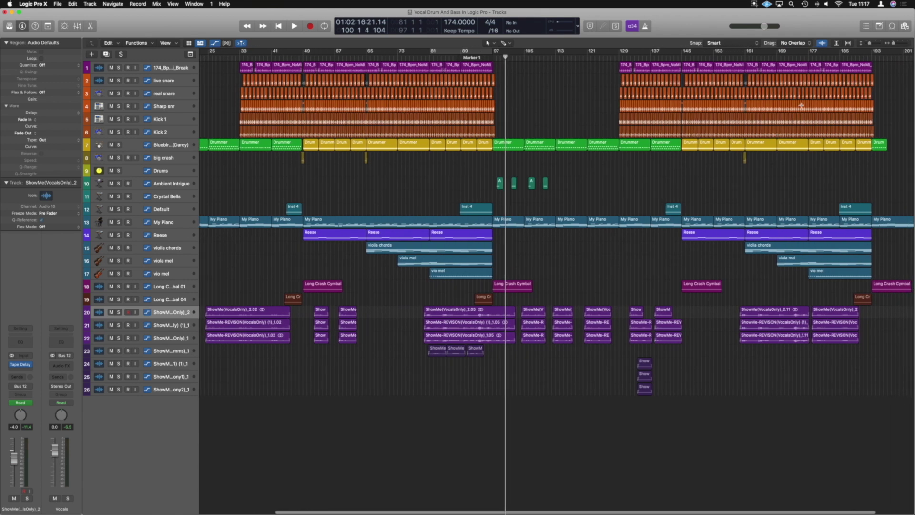